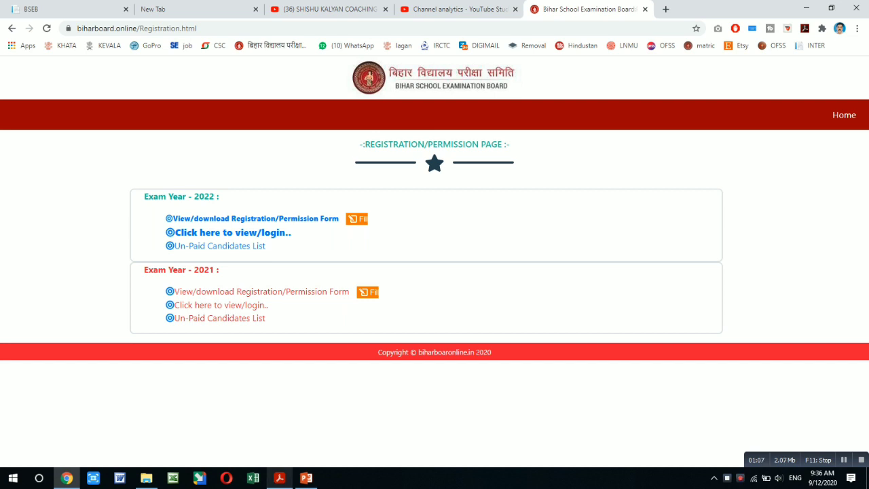
Switch to matric2022.pdf in Acrobat Reader and dismiss the empty text box.
left_click(280, 478)
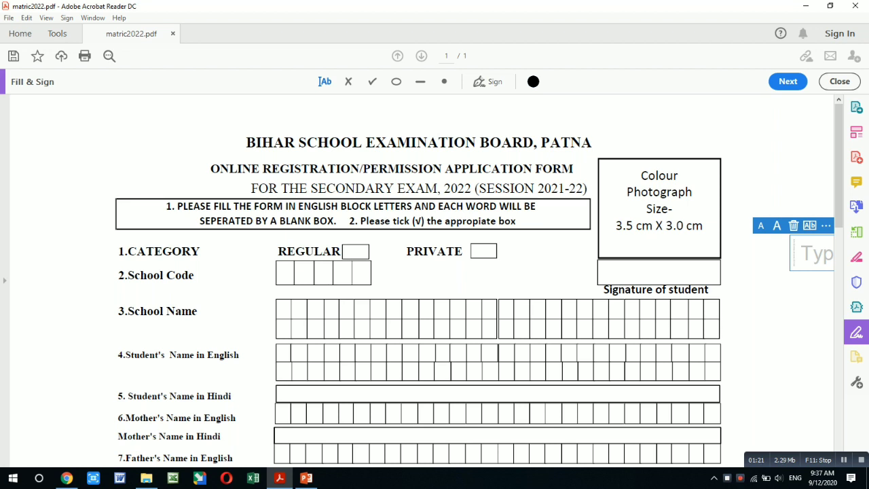
key("Escape")
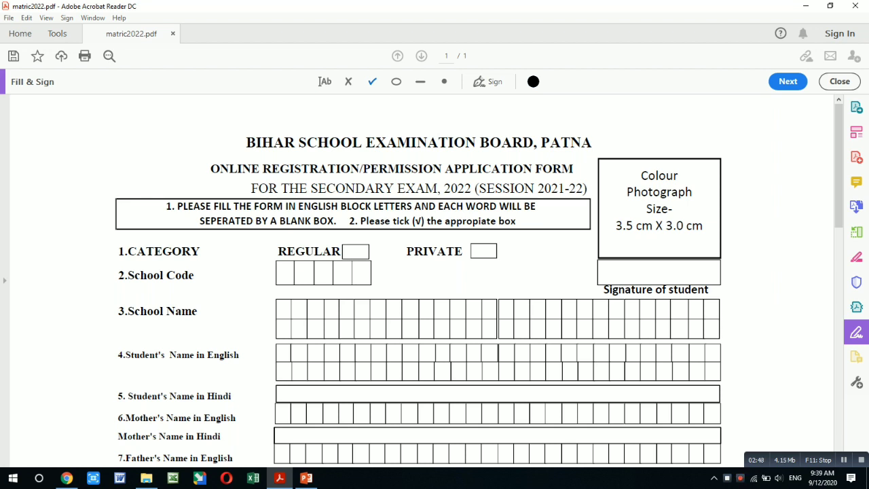
Tick the REGULAR category box and delete a stray tick placed below PRIVATE.
left_click(355, 252)
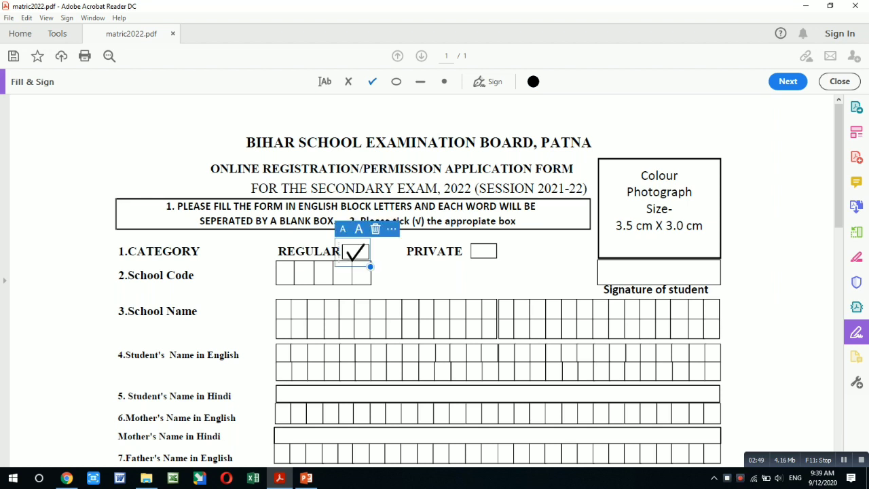
left_click(411, 279)
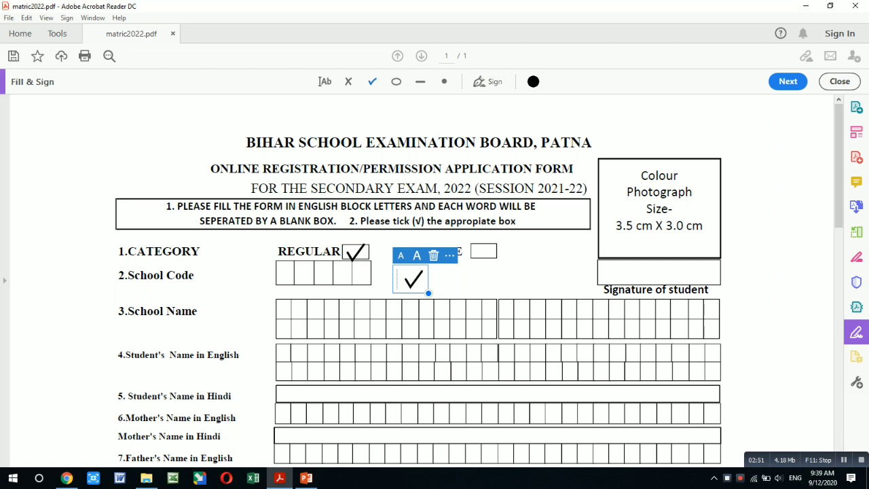
key("Delete")
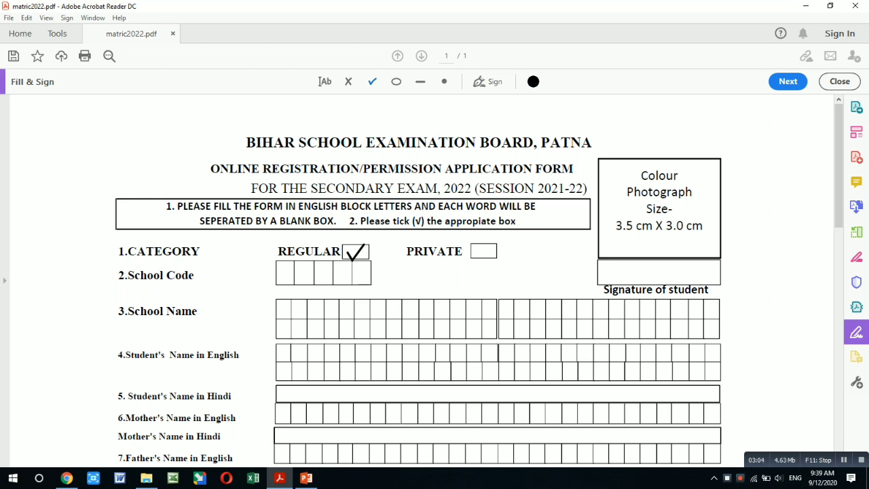
Enter the School Code digits 5 1 0 2 6 with the Add Text tool, one per box.
left_click(324, 82)
left_click(279, 274)
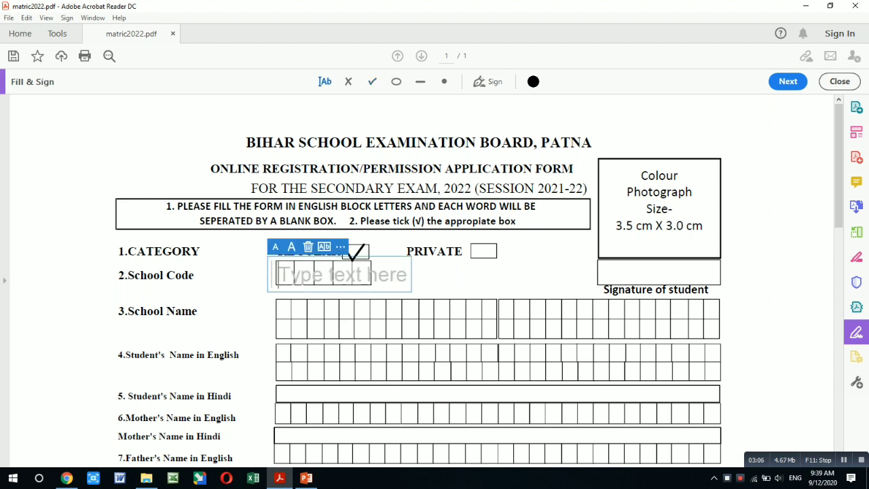
type("5")
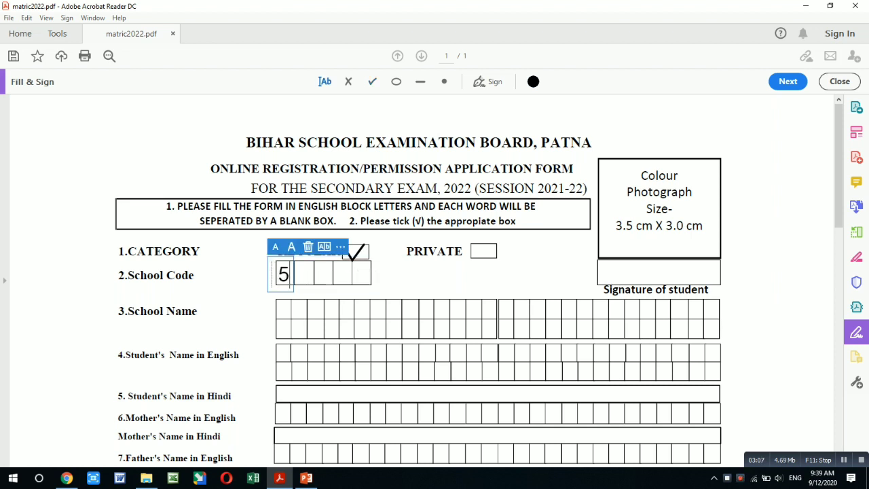
key("Escape")
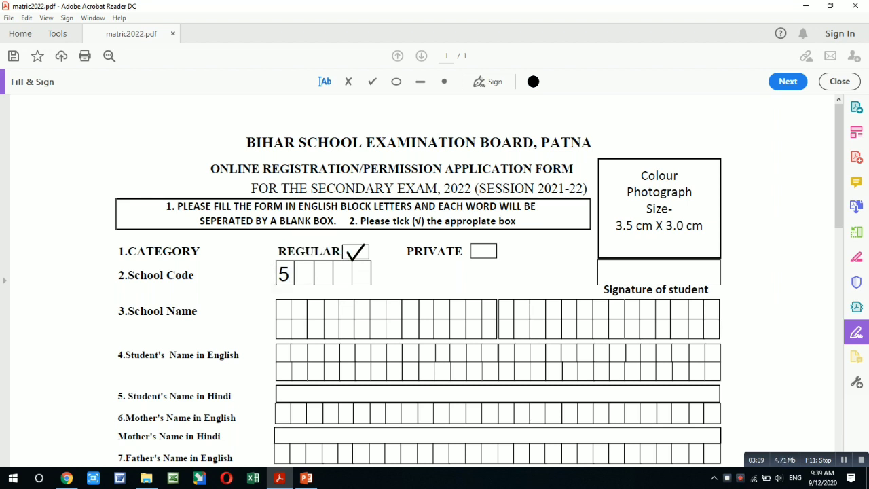
left_click(299, 275)
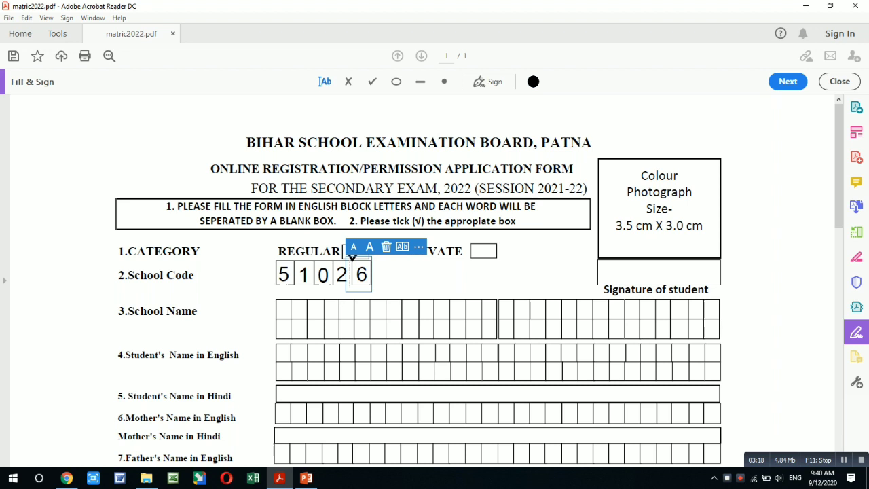
key("Escape")
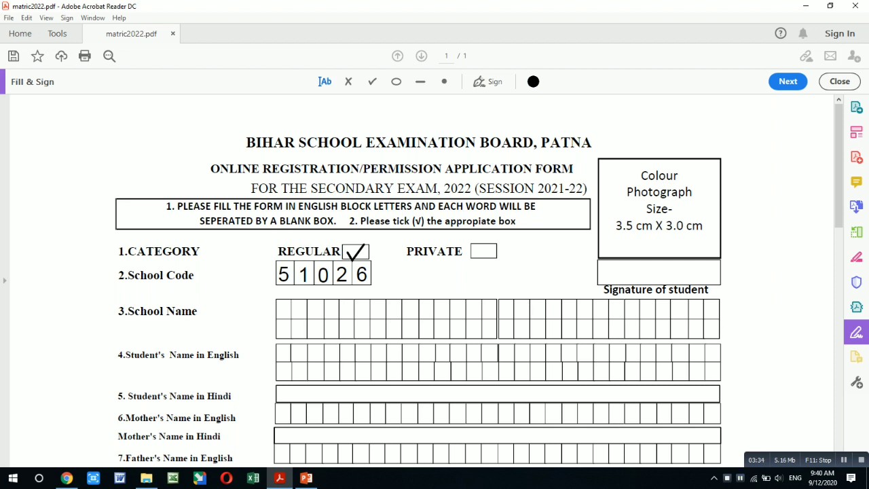
Start the School Name with the letters S, B and H, one per box.
left_click(279, 311)
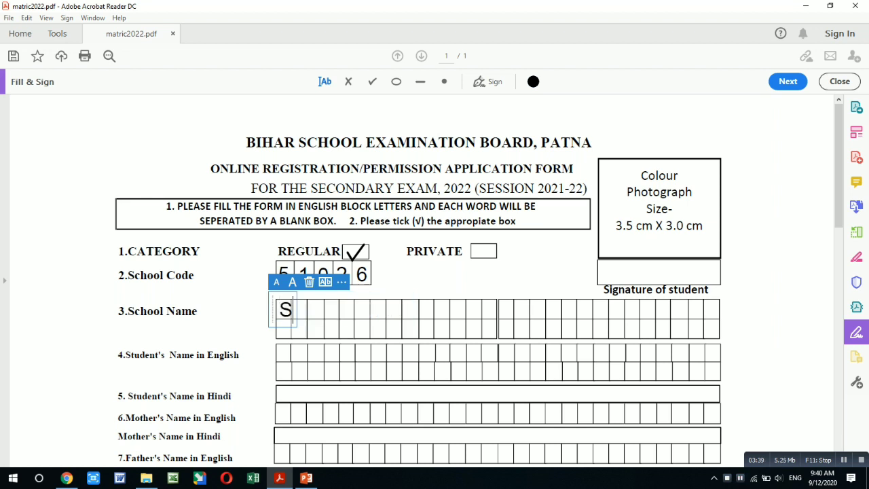
type("S")
key("Escape")
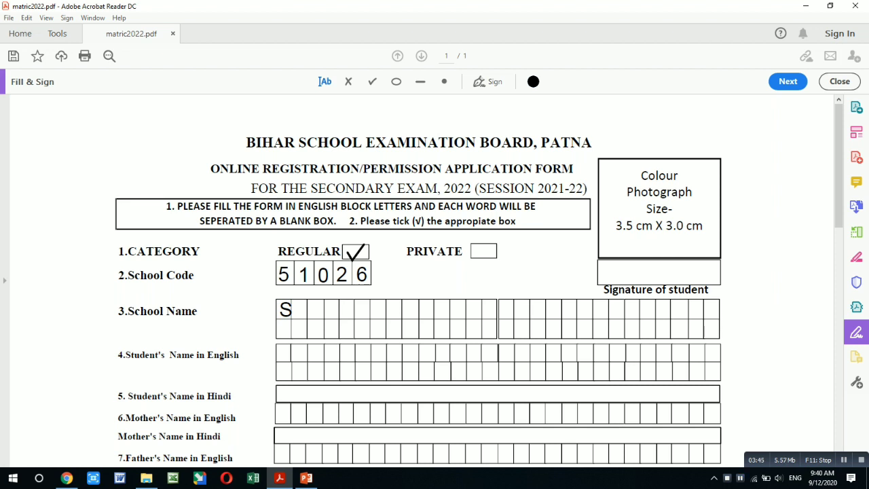
left_click(310, 312)
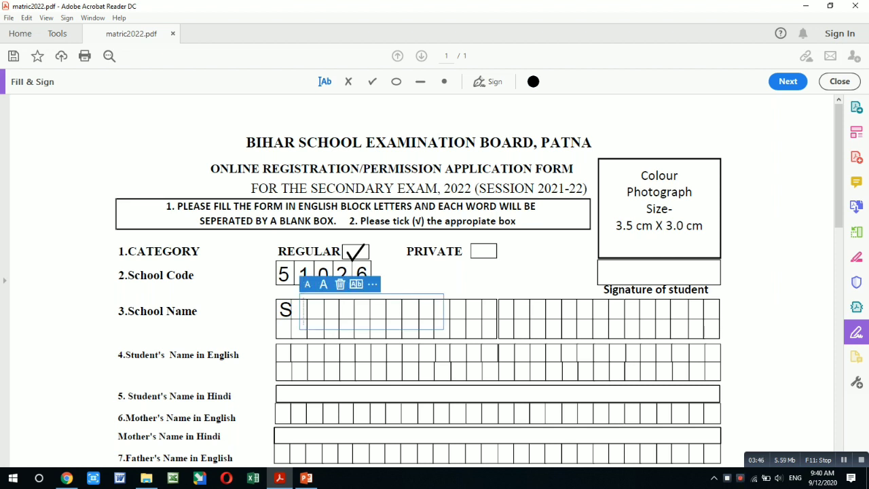
type("B")
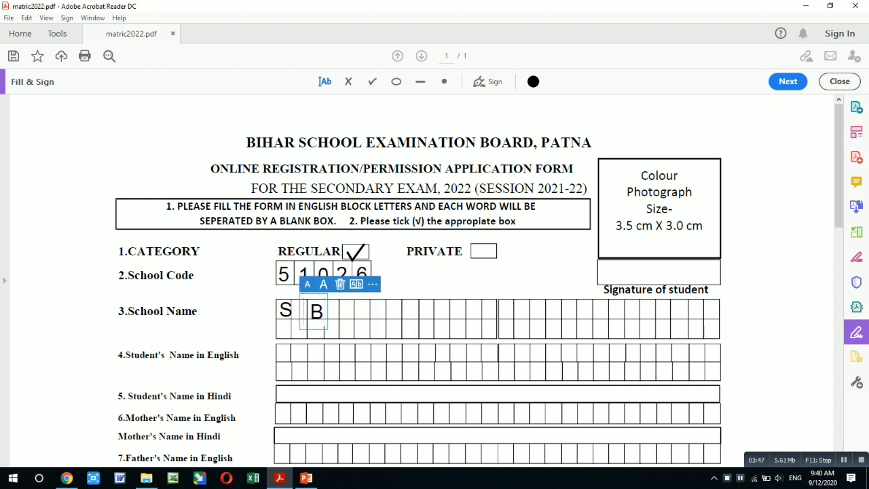
key("Escape")
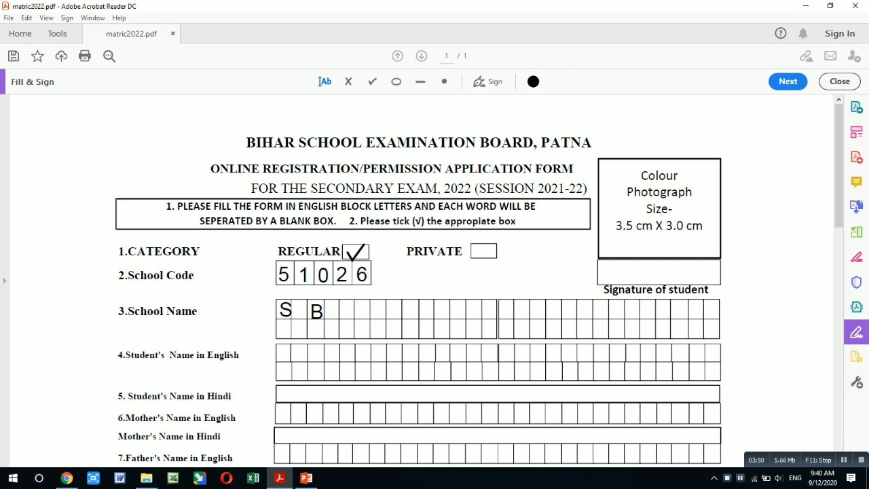
left_click(334, 311)
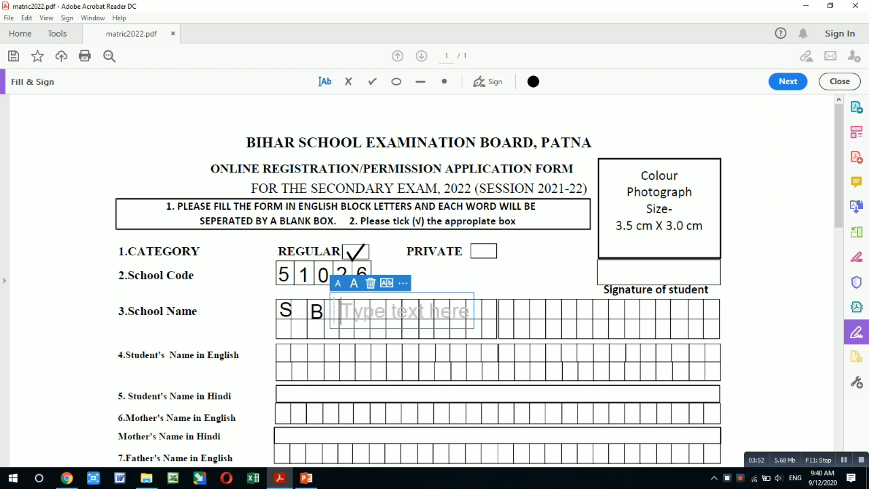
type("H")
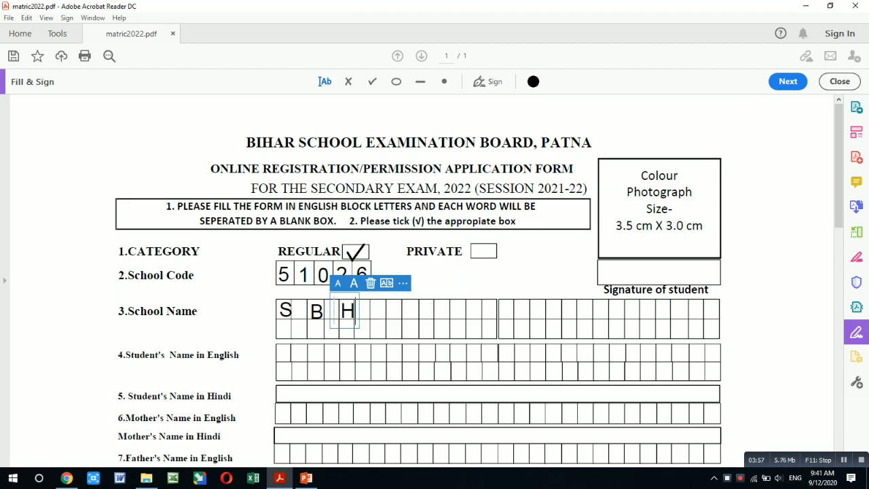
left_click(369, 311)
left_click(369, 311)
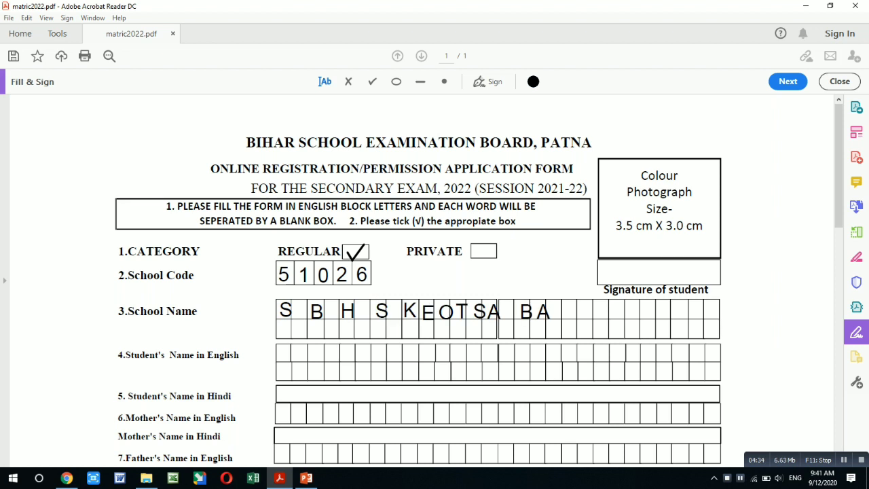
Complete BARUARI in the School Name boxes with the letters R, U, A, R, I.
left_click(545, 311)
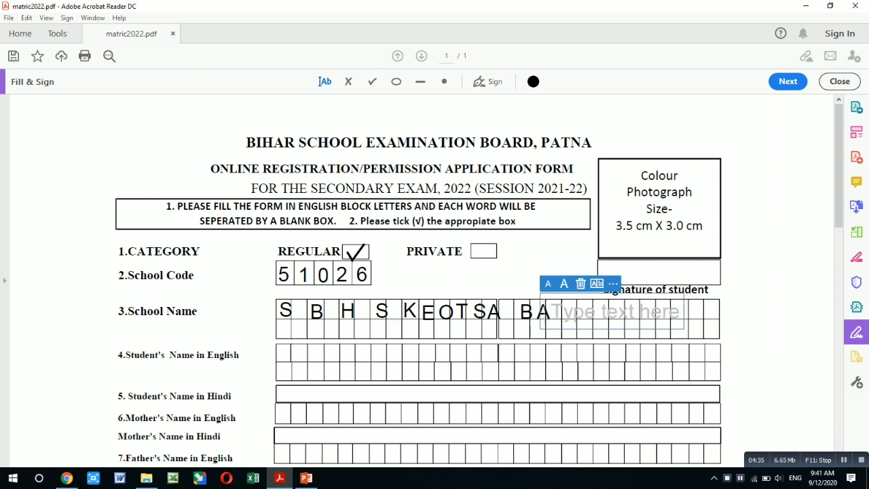
type("R")
key("Escape")
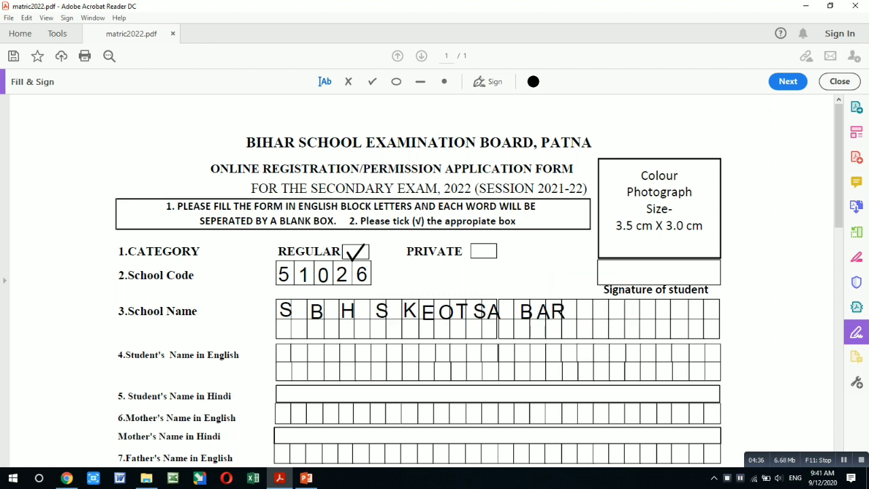
left_click(568, 311)
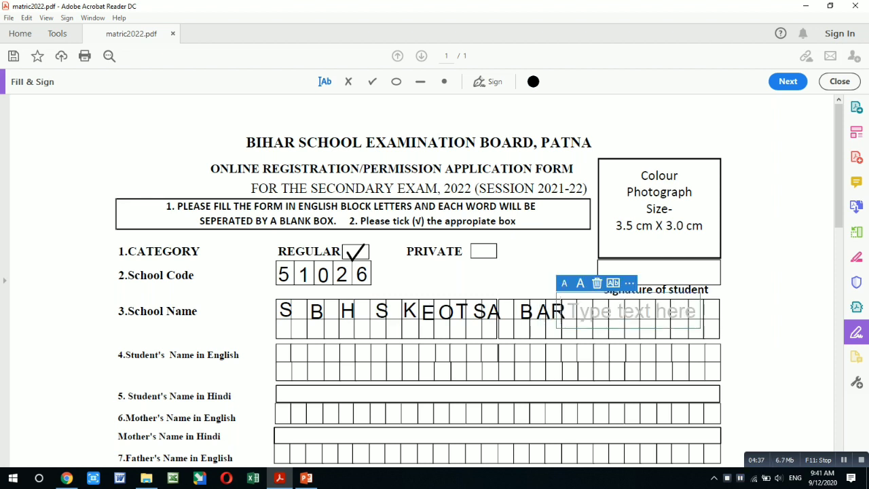
type("U")
left_click(583, 311)
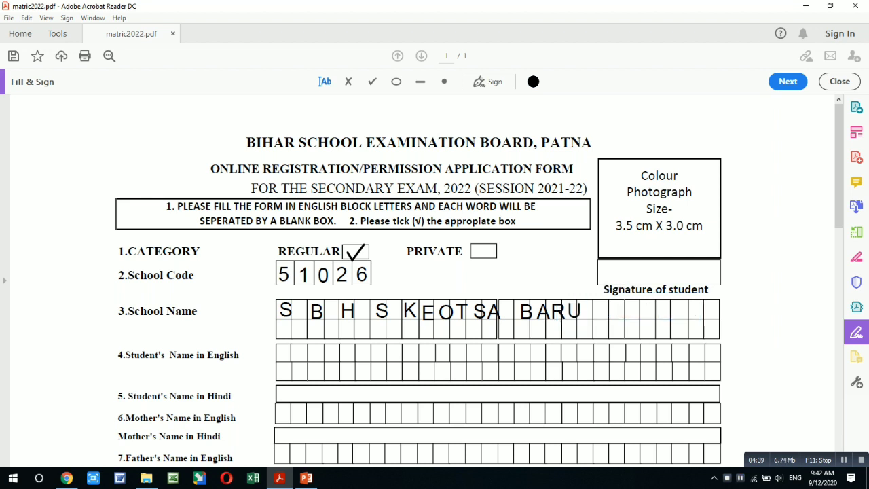
left_click(583, 311)
type("A")
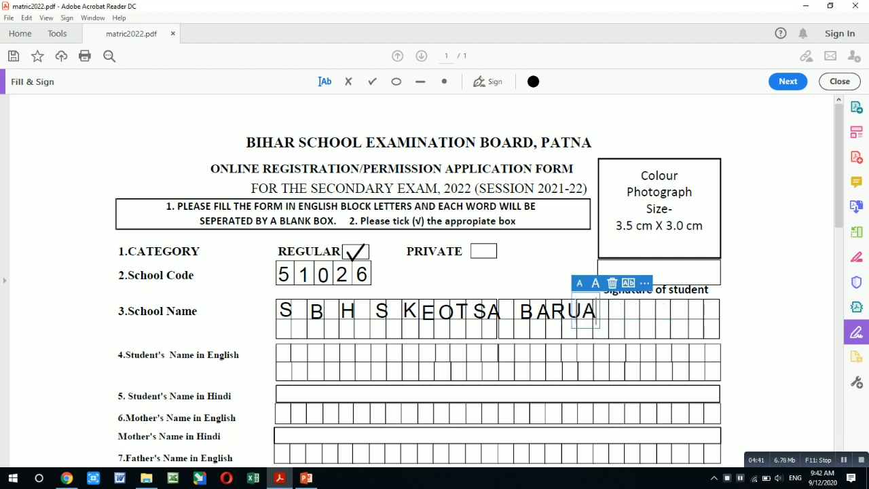
left_click(600, 313)
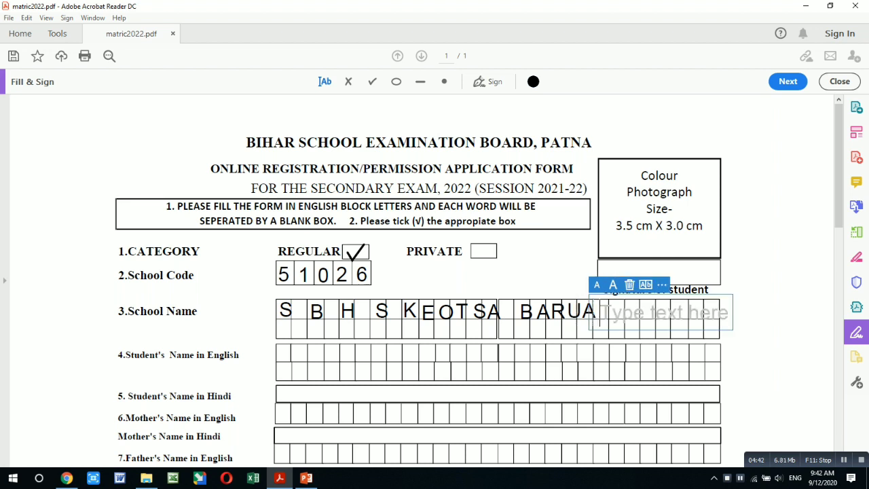
type("R")
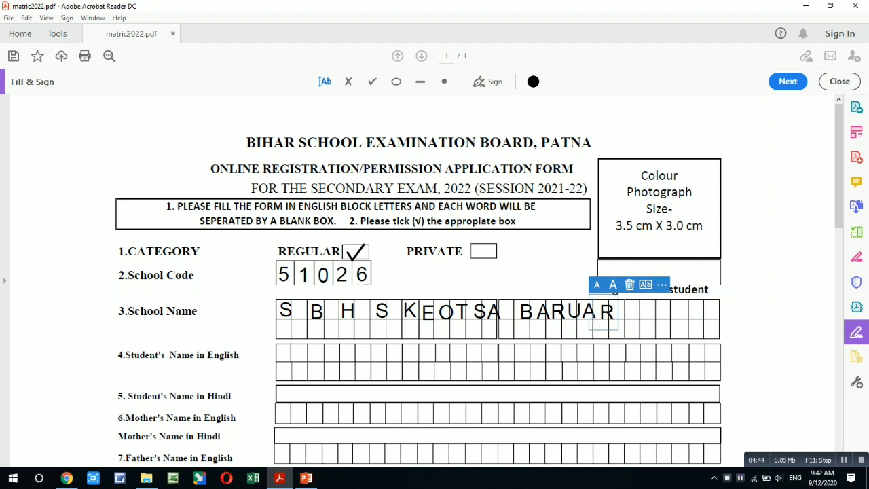
key("Escape")
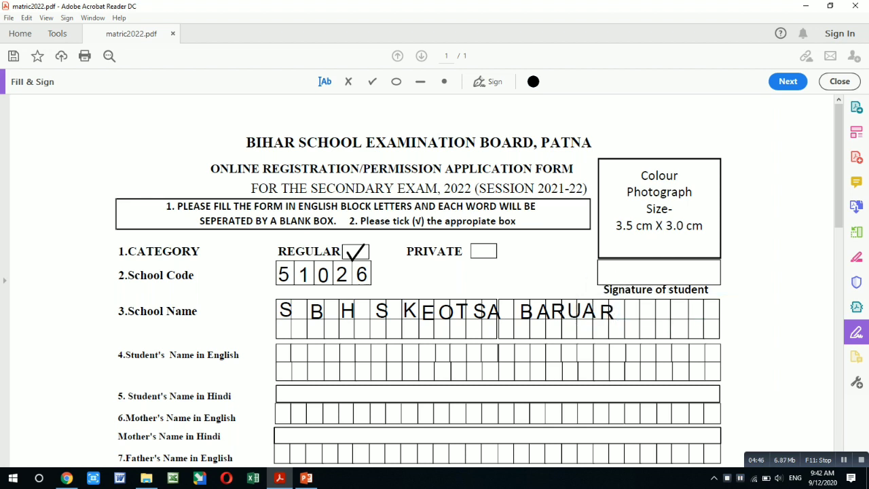
left_click(616, 313)
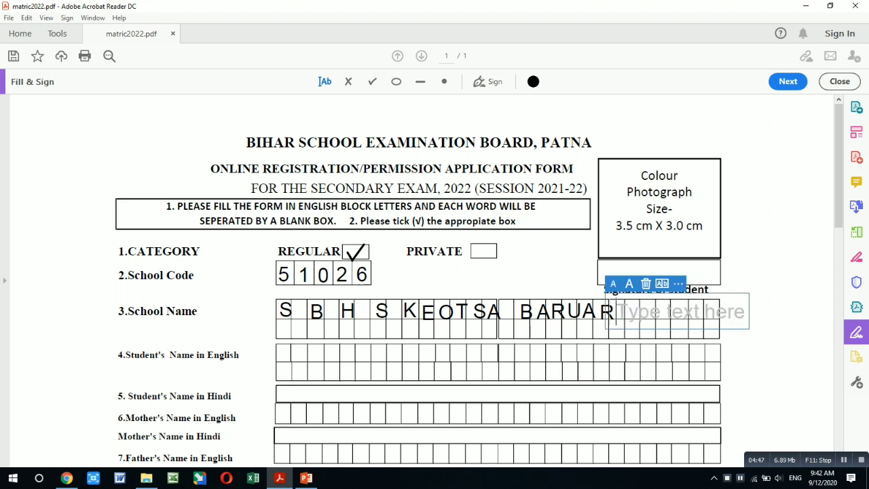
type("I")
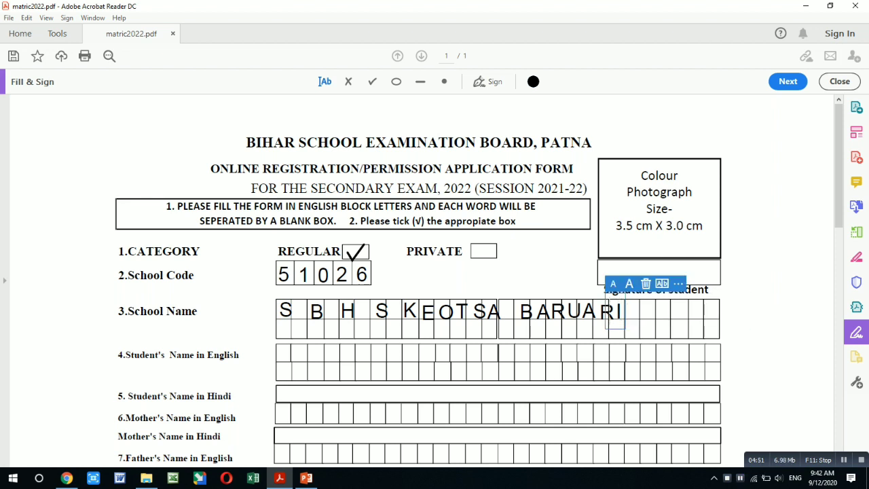
mouse_move(309, 433)
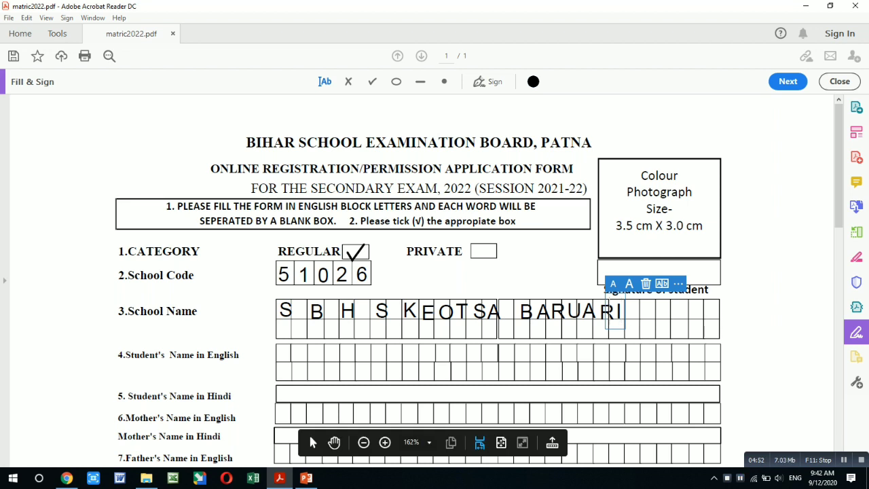
Enter the student's first name letter by letter in the Student's Name in English boxes.
key("Escape")
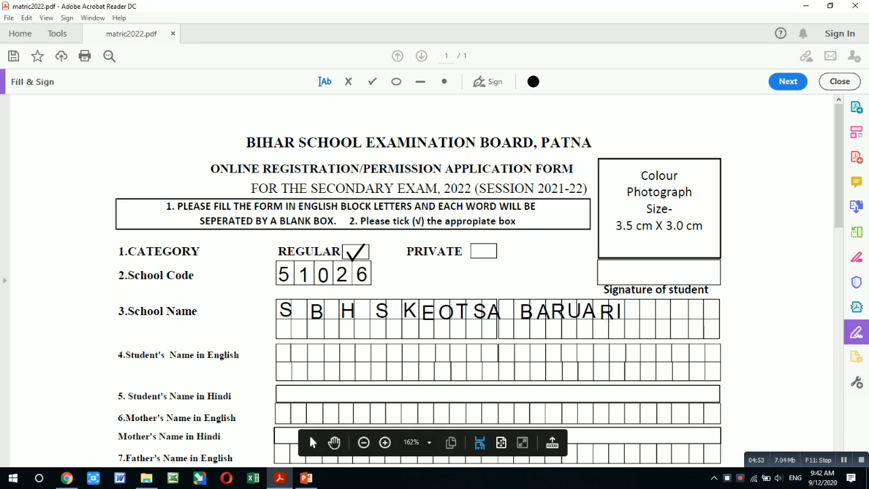
left_click(279, 355)
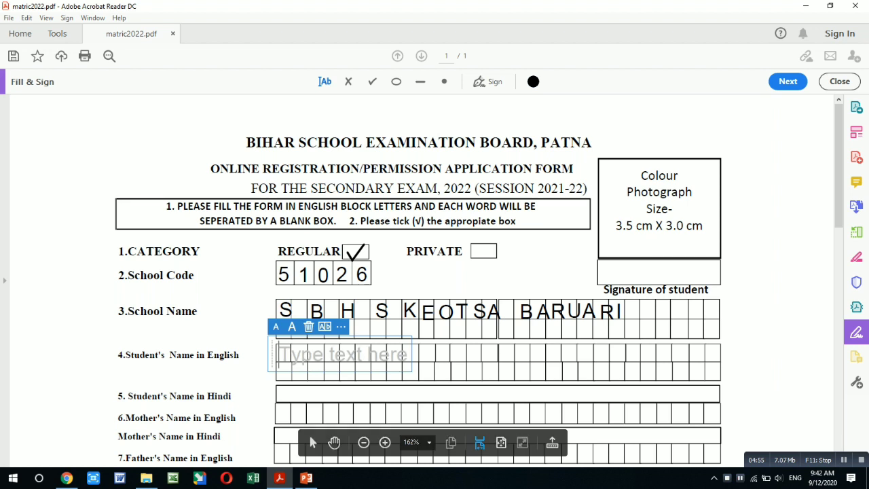
type("R")
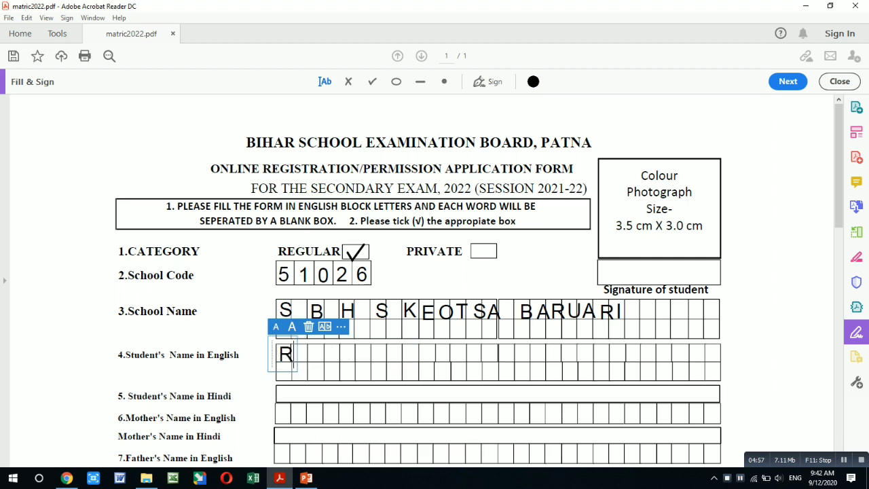
left_click(309, 327)
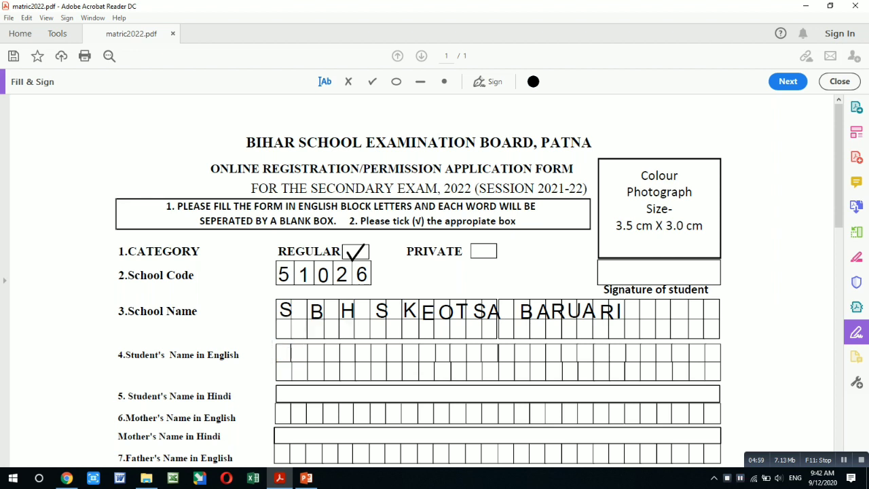
left_click_drag(288, 353, 284, 354)
left_click(300, 354)
left_click(298, 353)
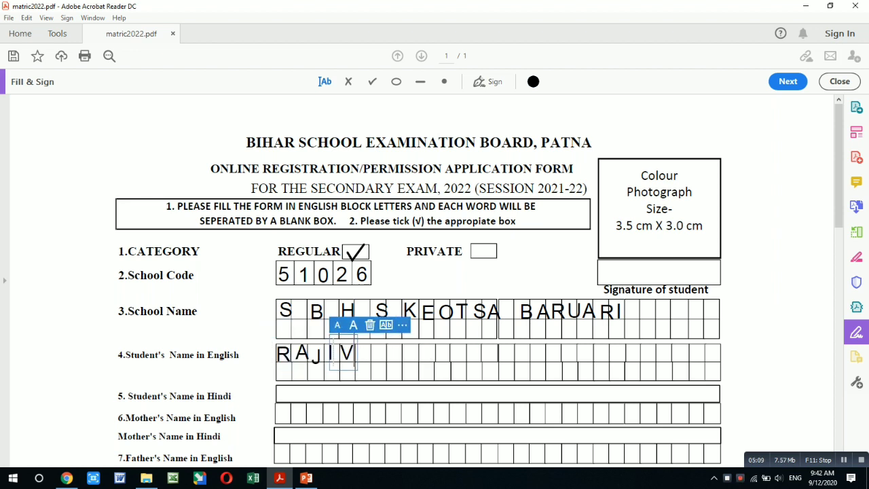
key("Escape")
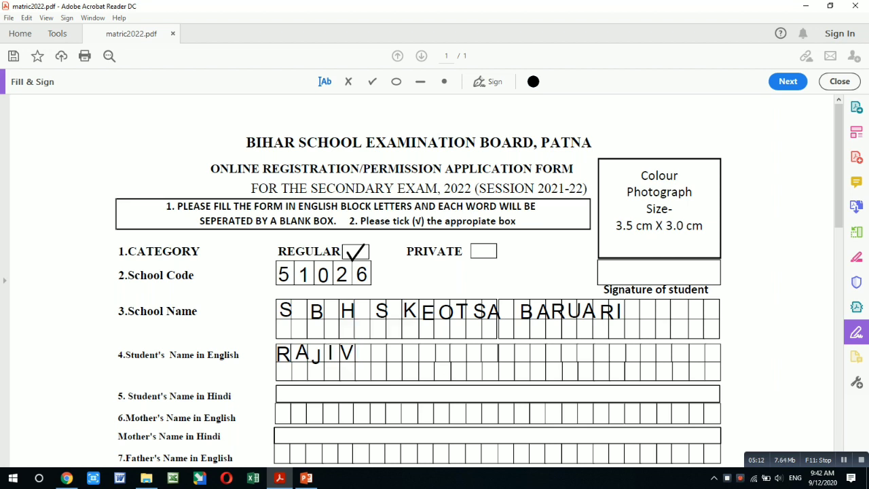
Type the student's surname after one blank box, letter by letter.
left_click(373, 355)
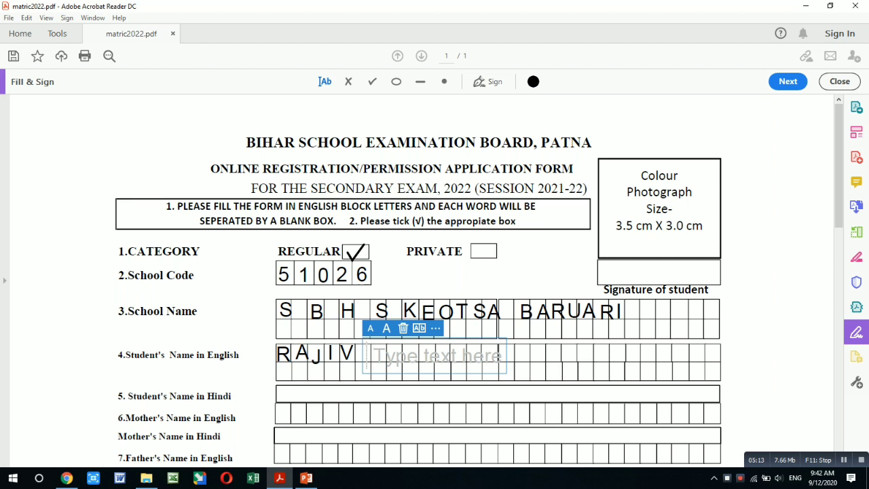
type("K")
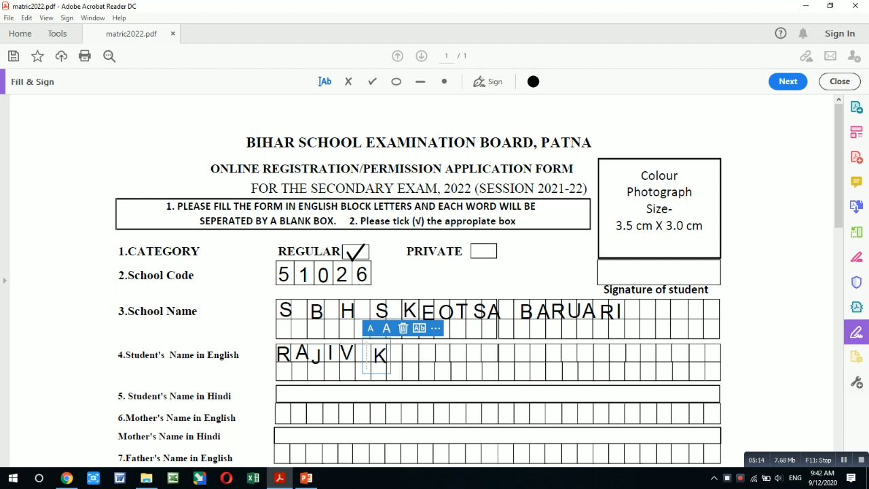
key("Escape")
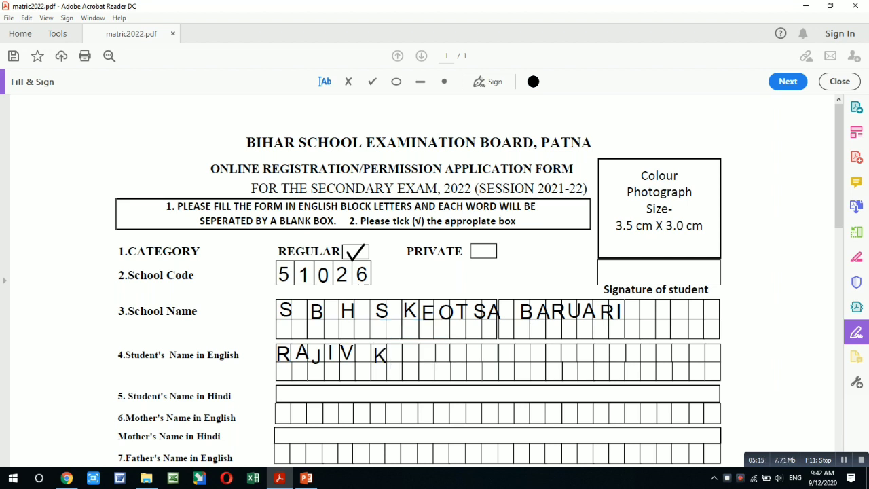
left_click(391, 353)
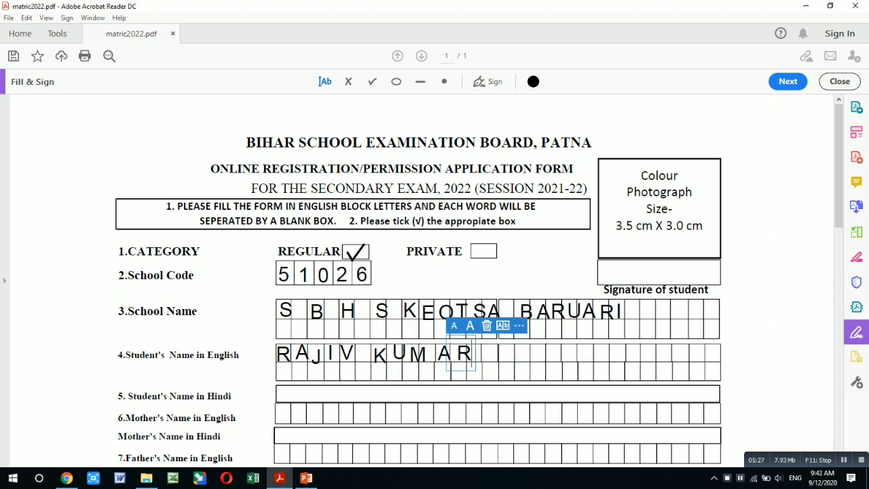
left_click(498, 353)
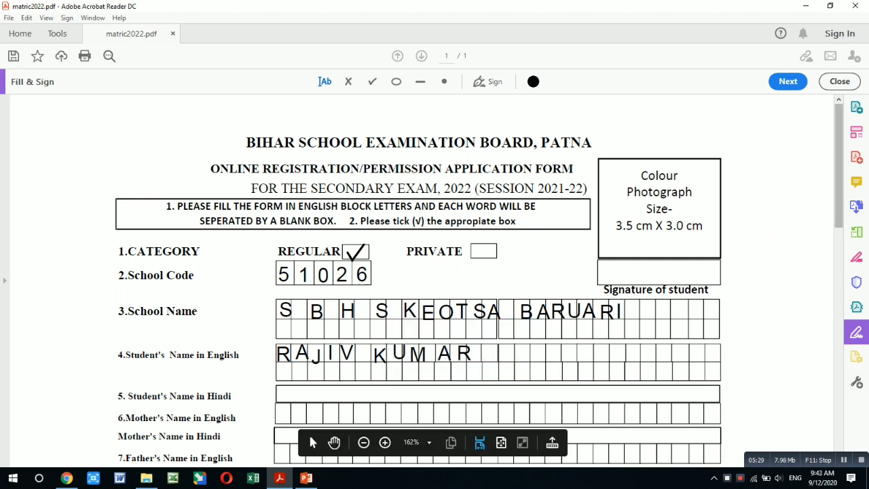
Enter the mother's first name in the Mother's Name in English boxes.
scroll(308, 432, "down", 3)
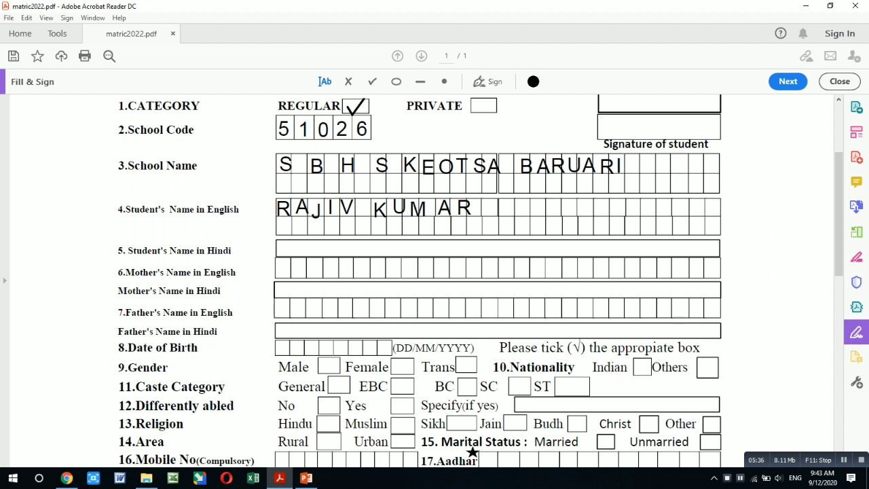
left_click(281, 271)
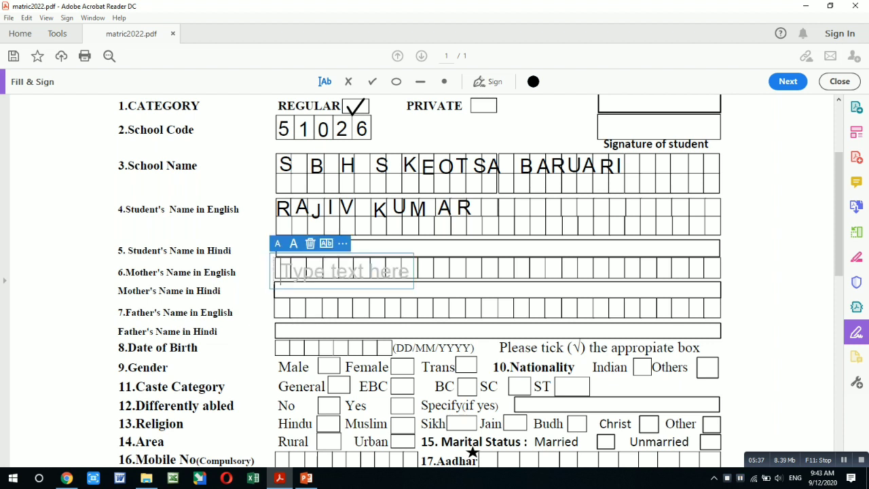
type("S")
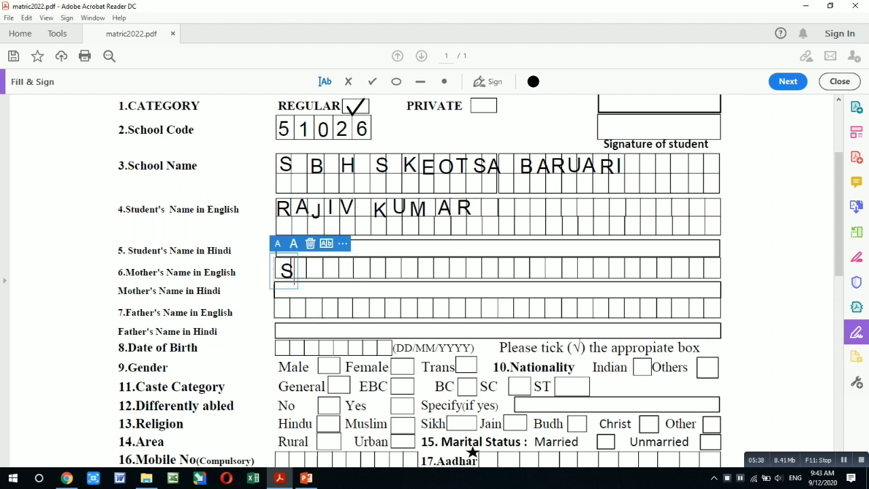
type("O")
left_click(311, 270)
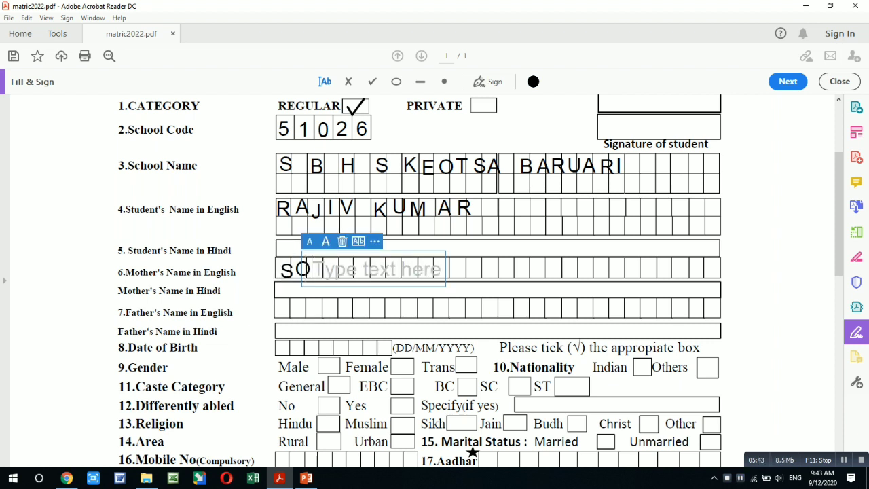
type("N")
type("I")
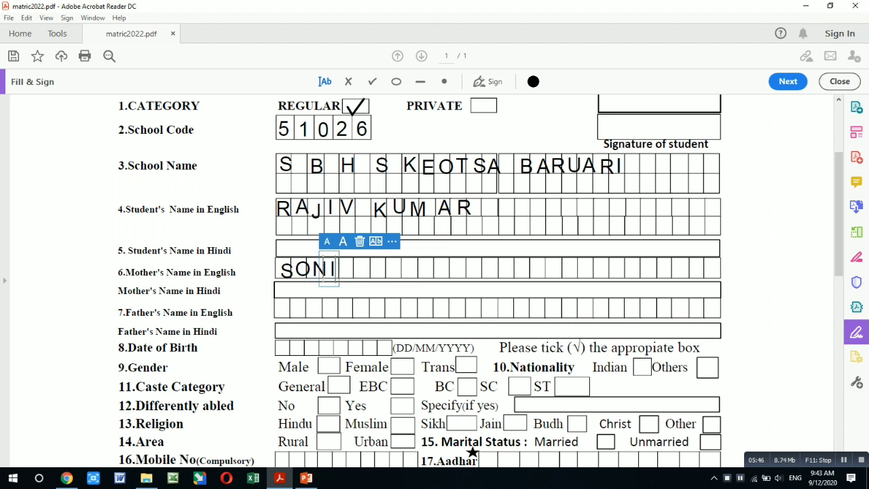
key("Escape")
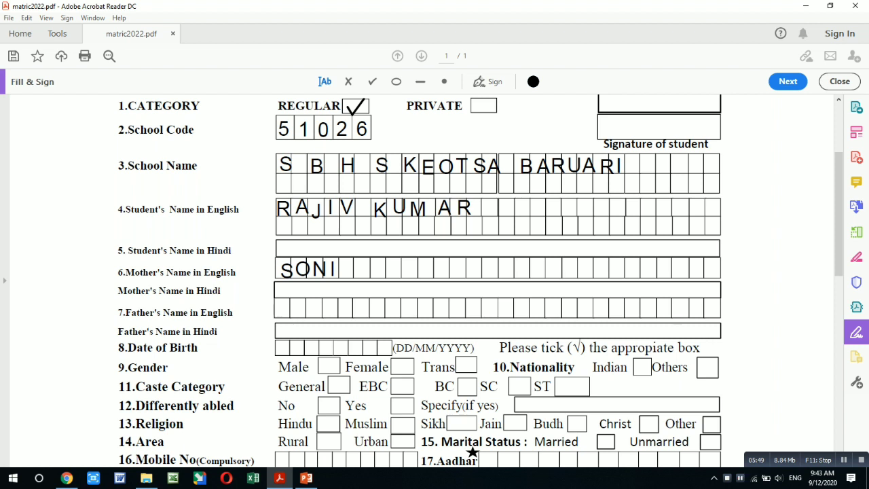
Add the mother's surname after a gap, correcting a mistyped letter.
left_click(354, 270)
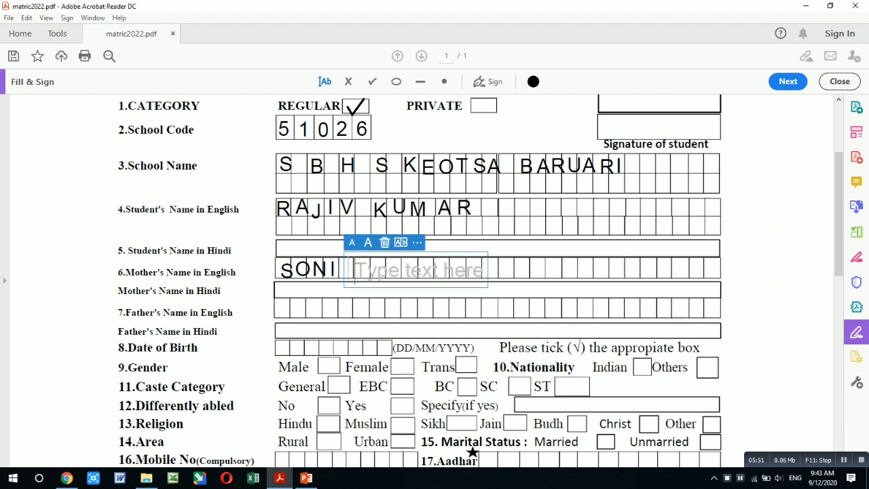
type("D")
key("Escape")
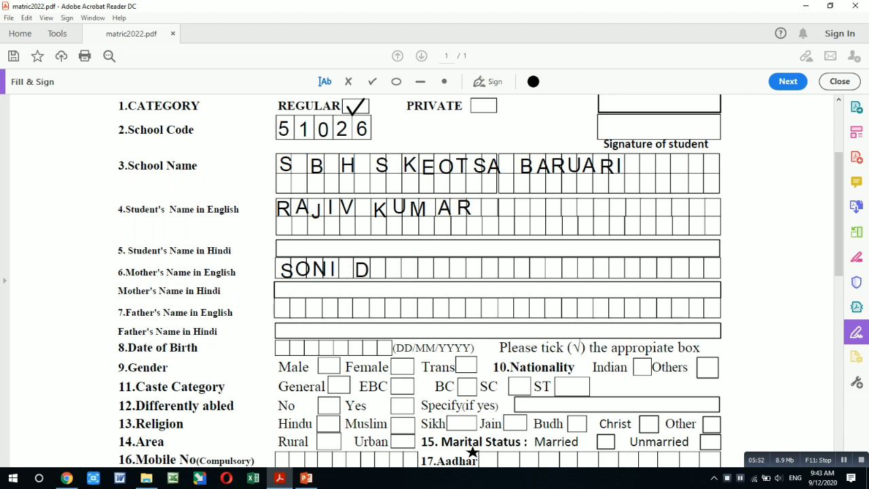
left_click(371, 270)
type("V")
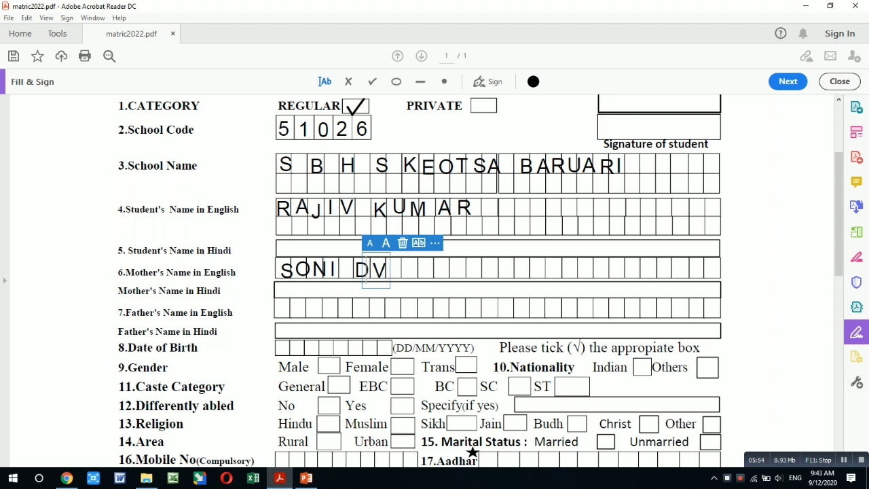
key("BackSpace")
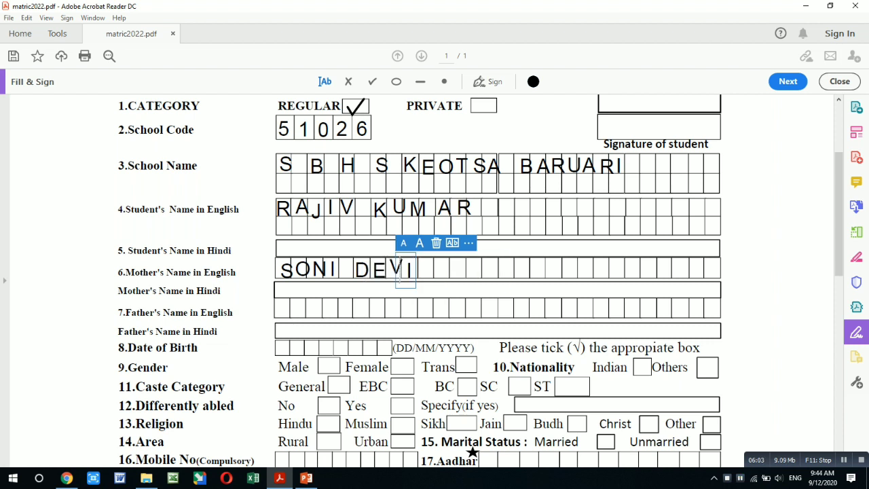
key("Escape")
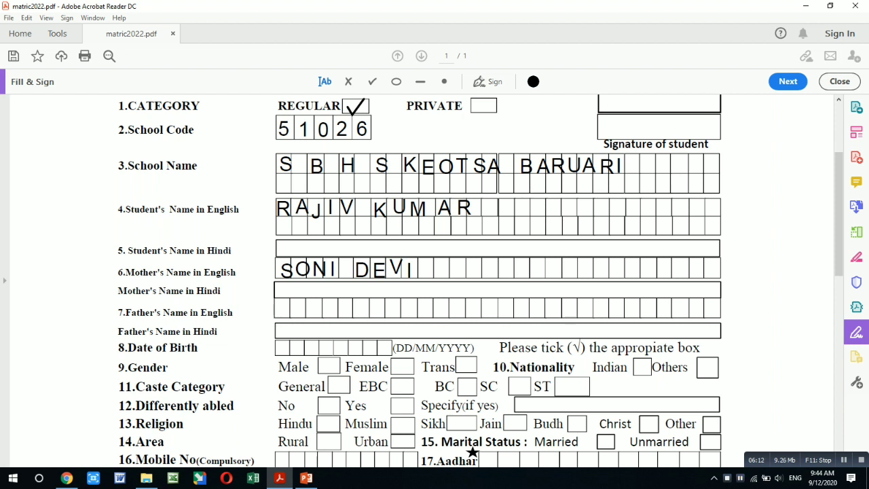
Type the father's name letter by letter into the Father's Name in English boxes.
left_click(278, 310)
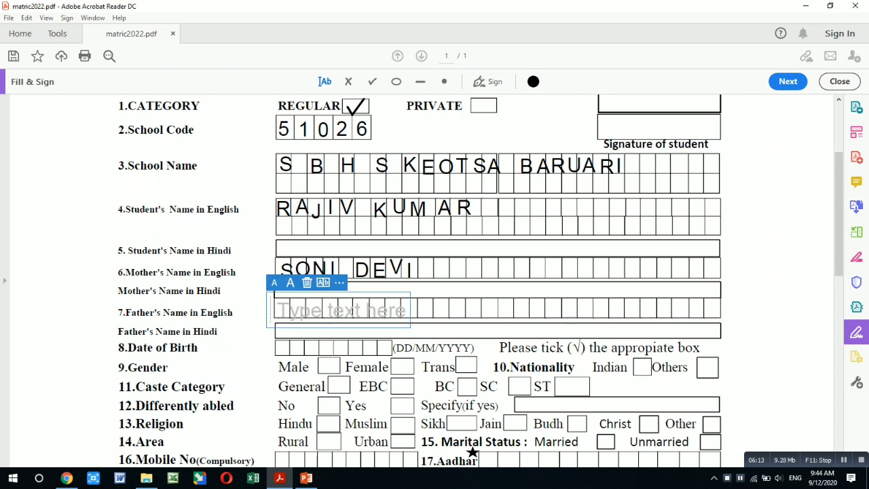
type("A")
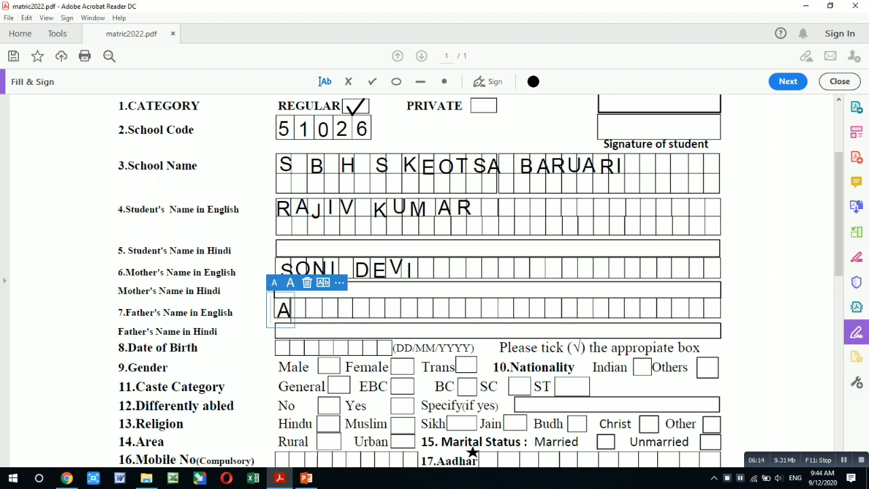
key("Escape")
left_click(293, 308)
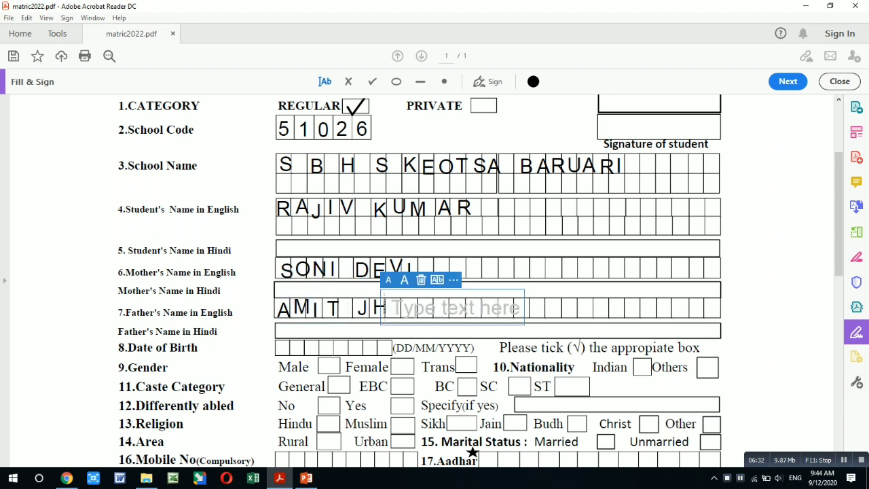
type("A")
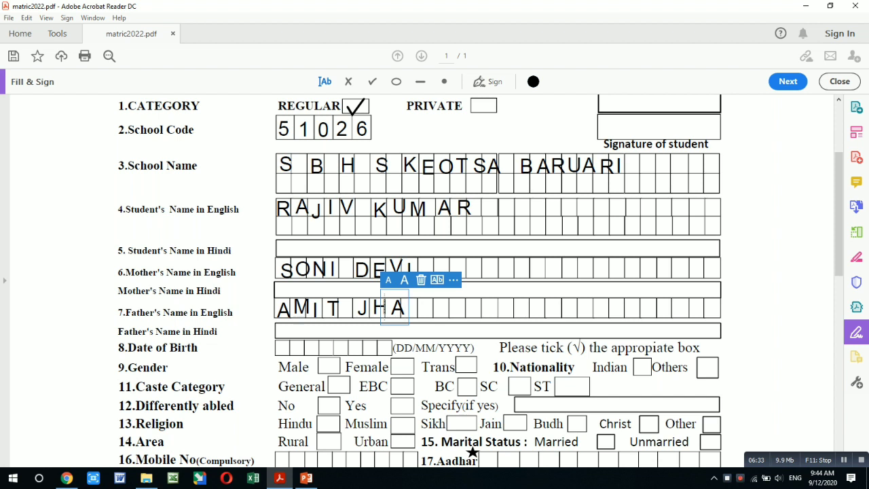
key("Escape")
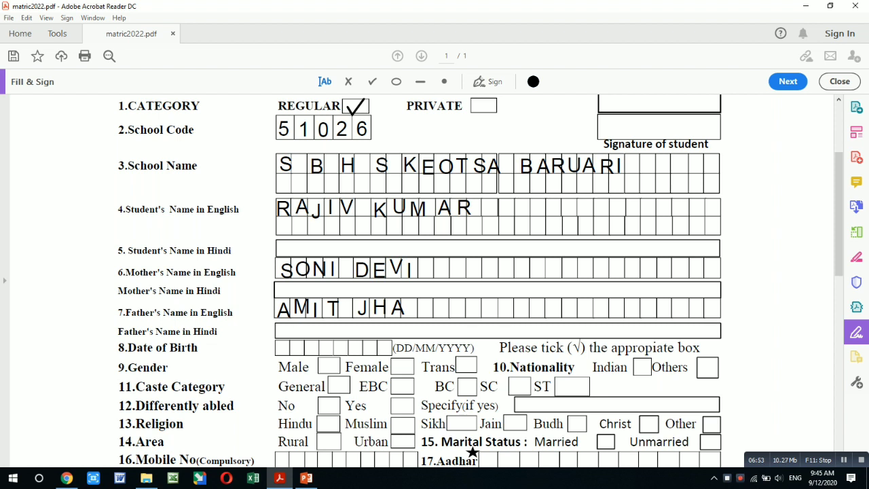
left_click(278, 347)
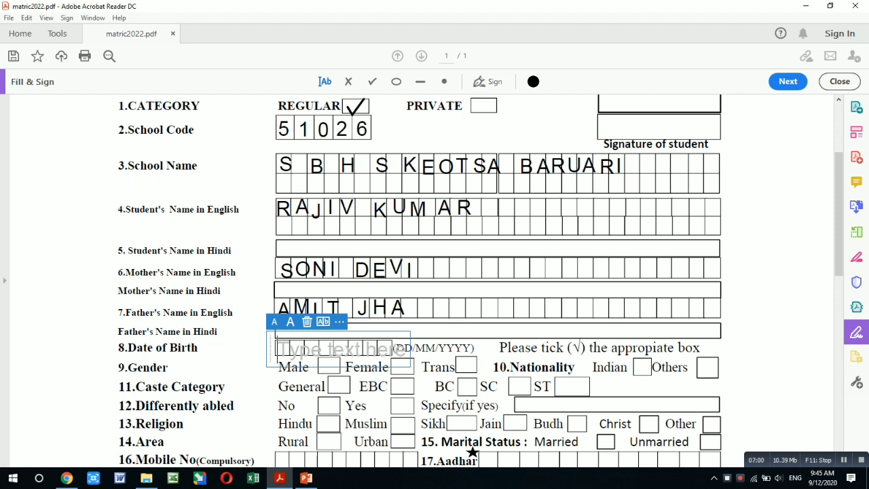
type("1")
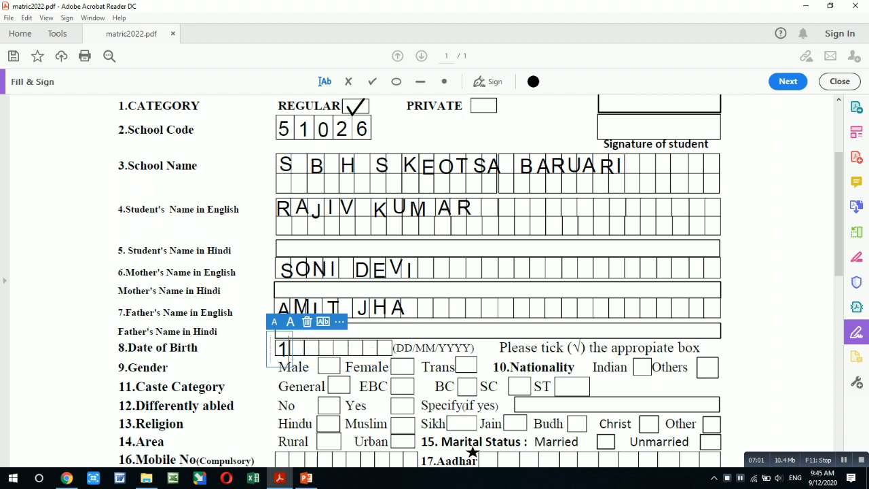
left_click(298, 348)
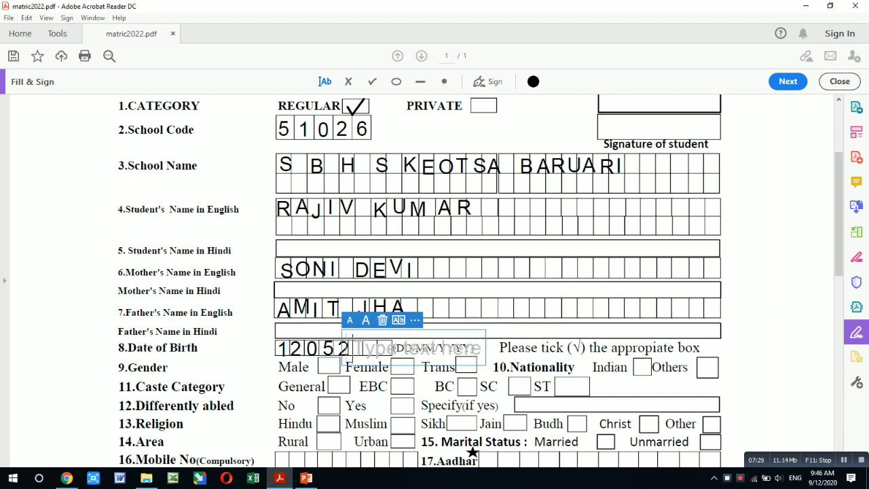
type("0")
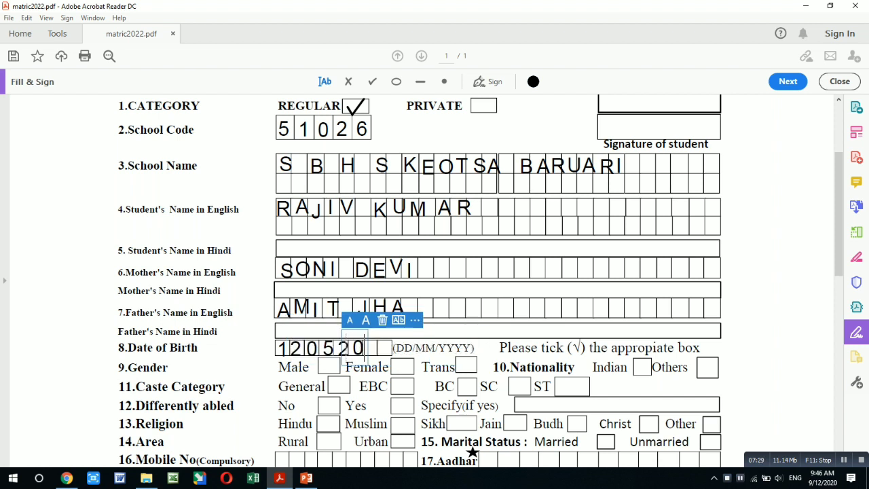
key("Escape")
left_click(366, 349)
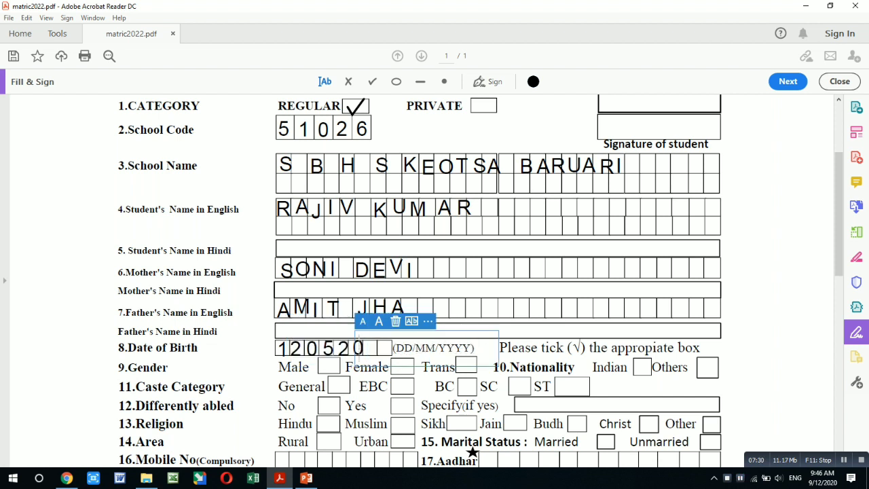
type("0")
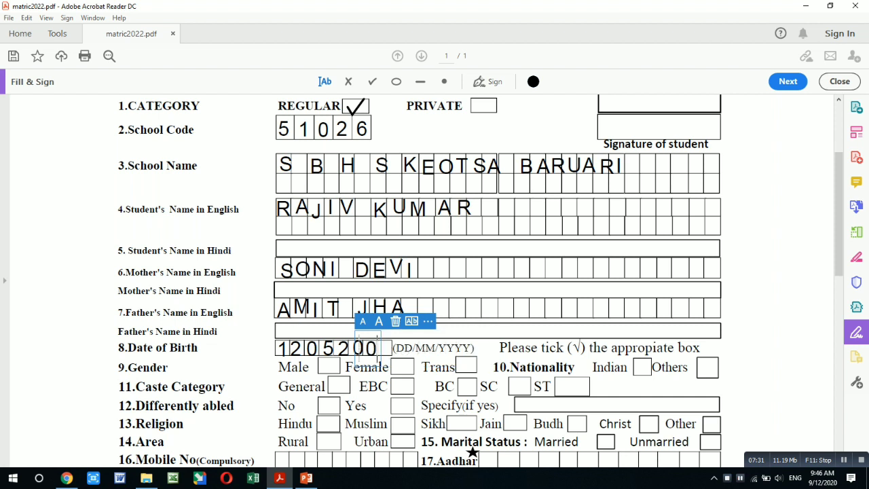
key("Escape")
left_click(385, 347)
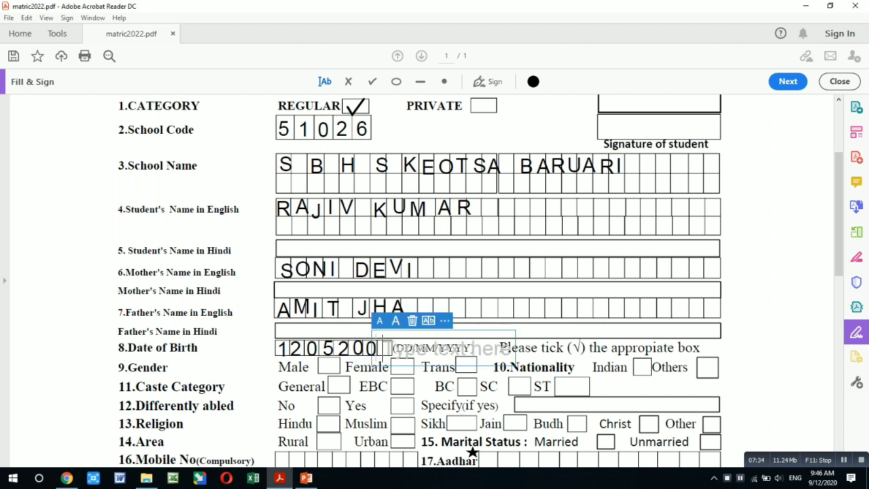
type("4")
key("Escape")
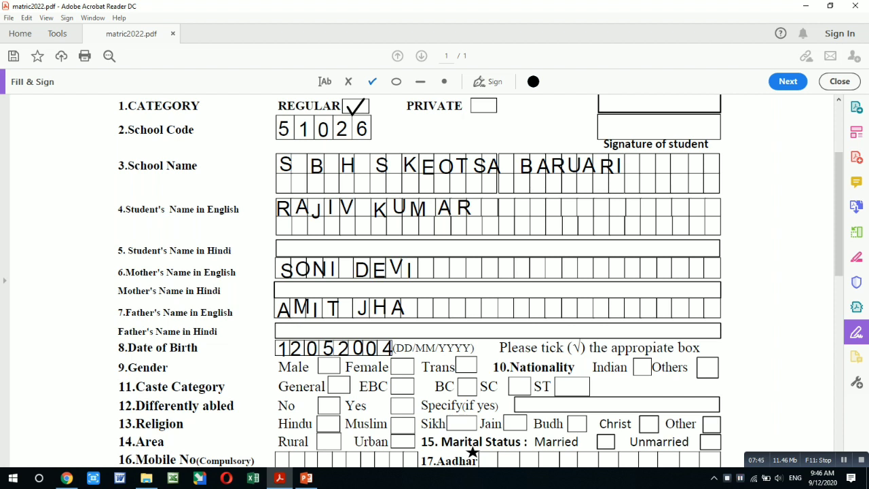
Place ticks in the Male gender, Indian nationality and General category boxes.
left_click(326, 367)
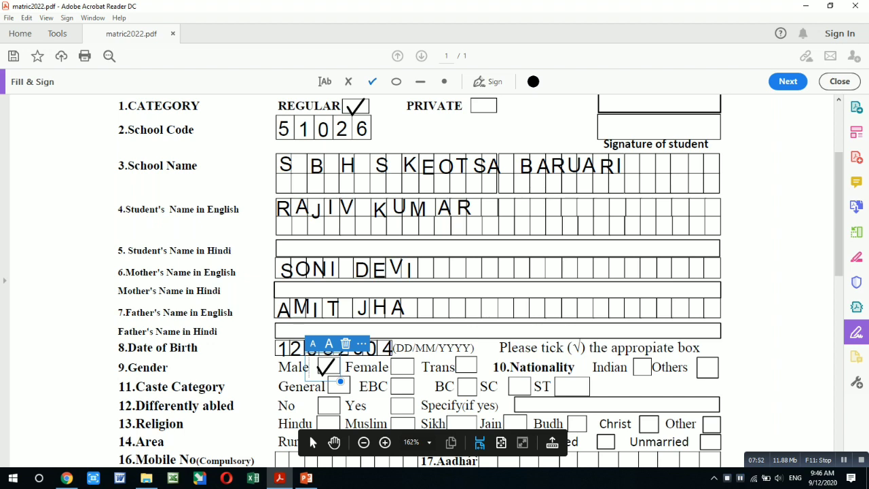
left_click(641, 366)
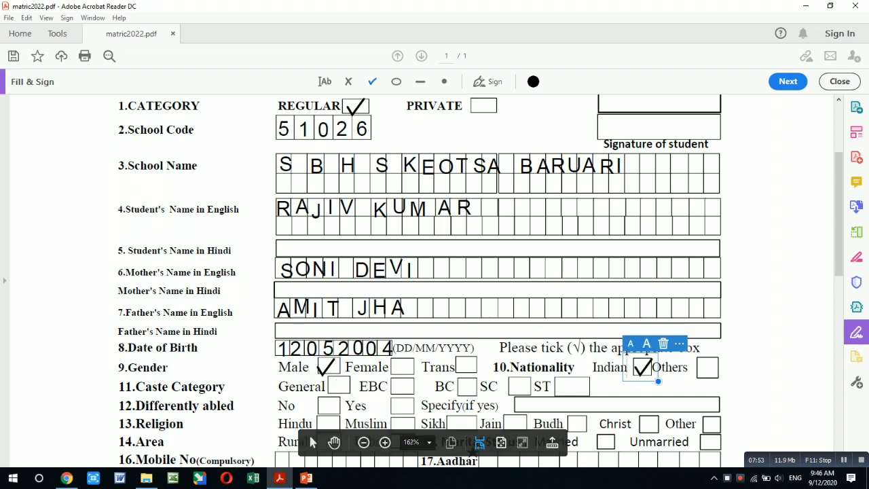
scroll(497, 285, "down", 3)
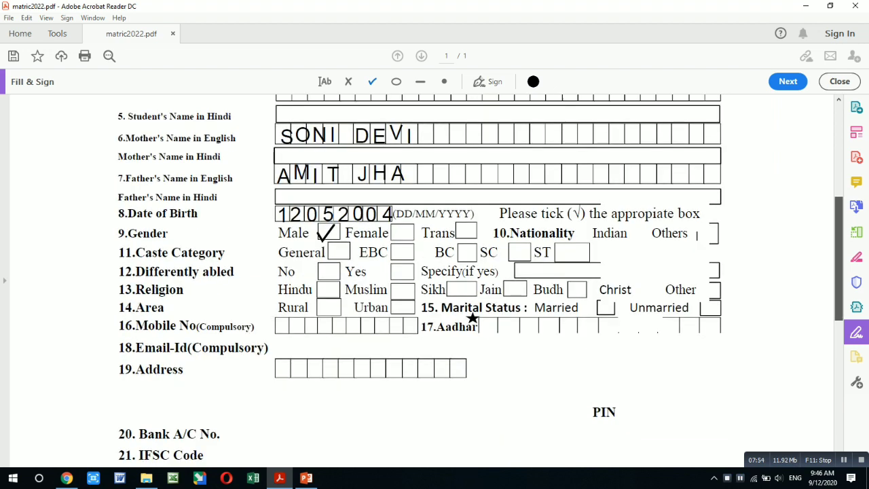
scroll(498, 285, "up", 2)
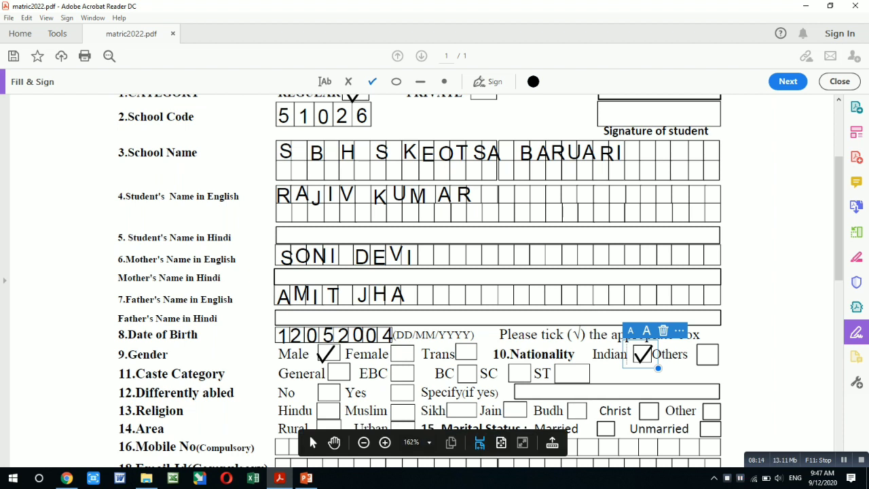
left_click(337, 374)
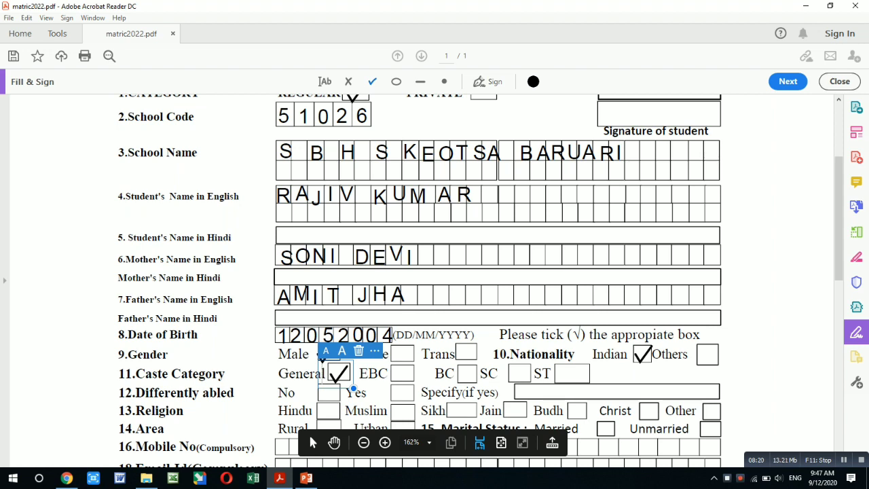
Place ticks for Differently abled No, Hindu religion and Rural area.
scroll(308, 432, "down", 2)
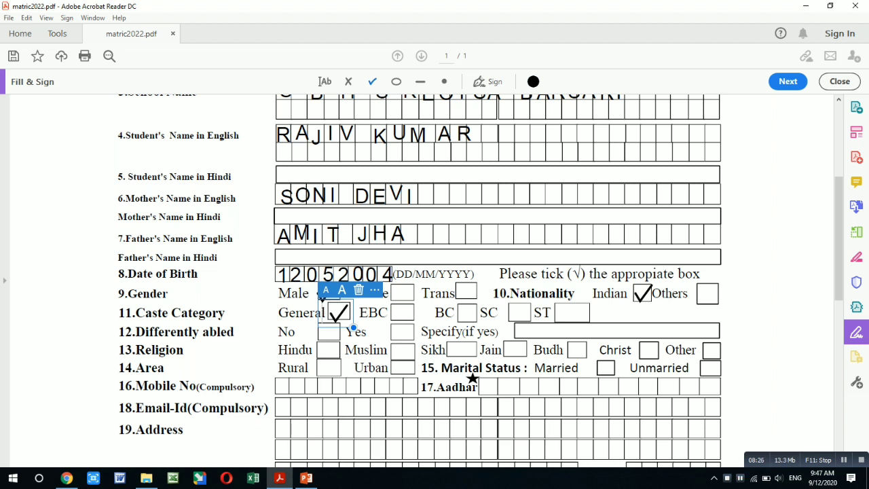
left_click_drag(338, 313, 329, 332)
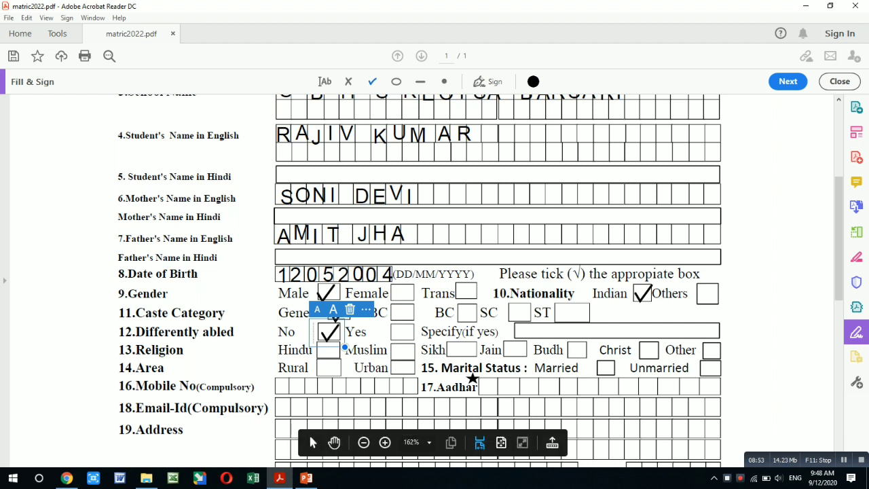
left_click(329, 350)
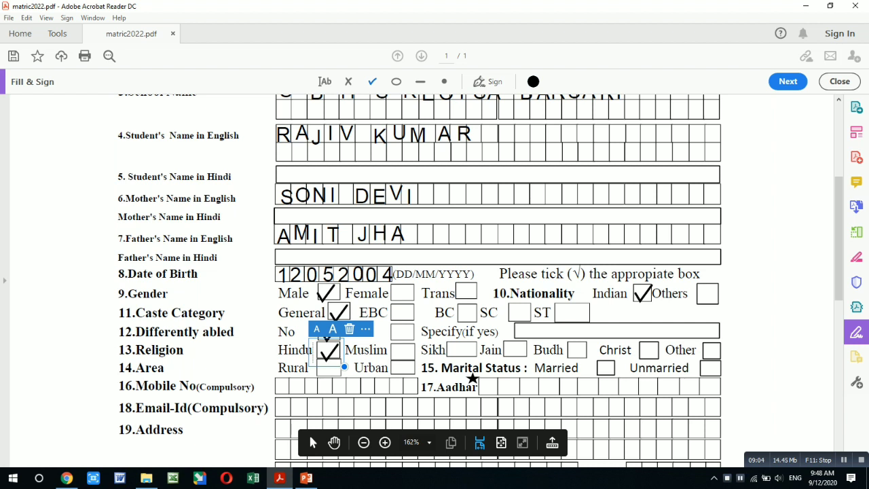
left_click(326, 369)
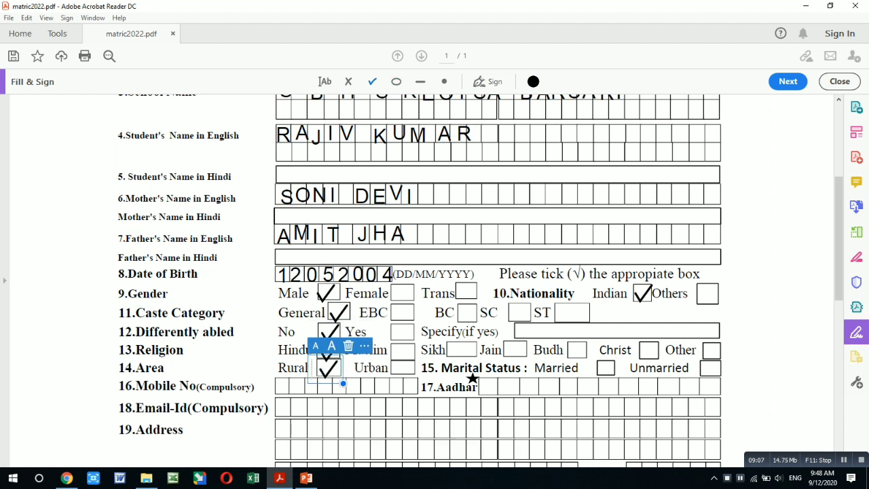
key("Escape")
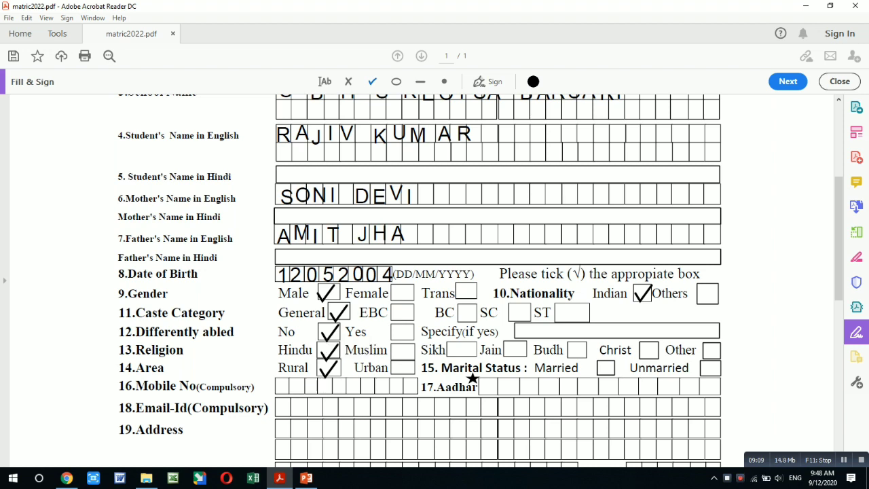
scroll(497, 272, "down", 2)
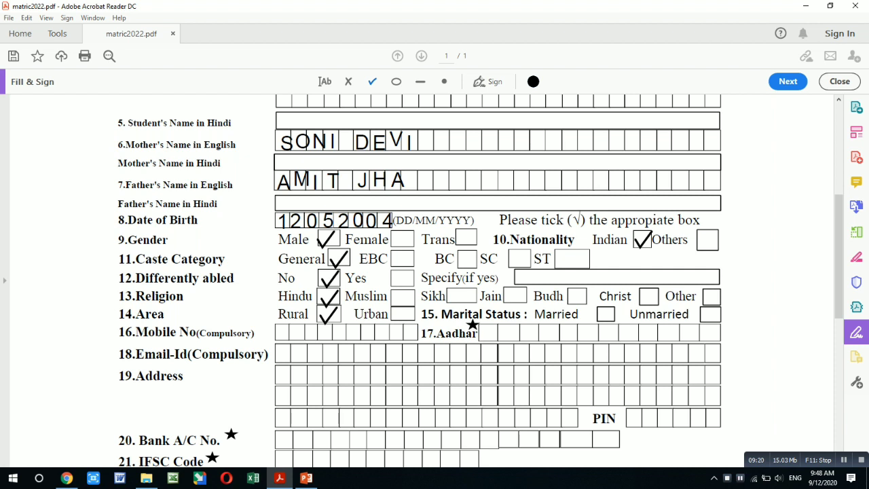
Place a checkmark in the Unmarried box under Marital Status, then deselect the mark.
left_click(709, 314)
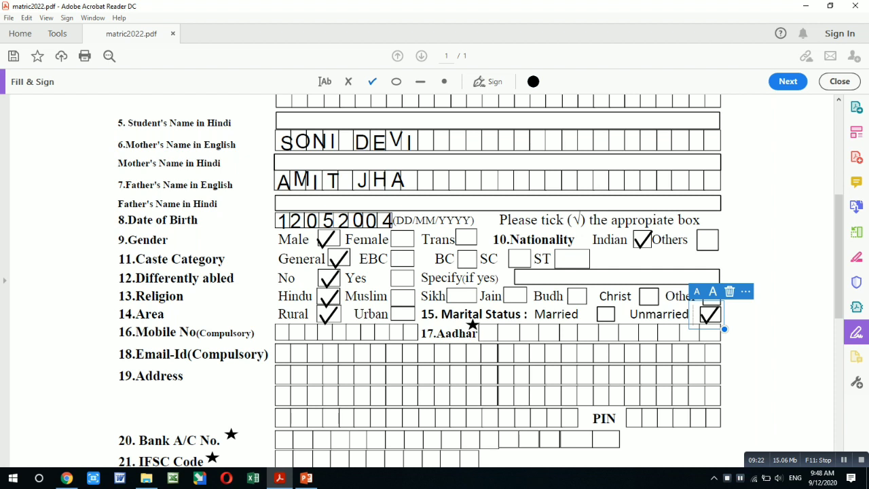
left_click(373, 81)
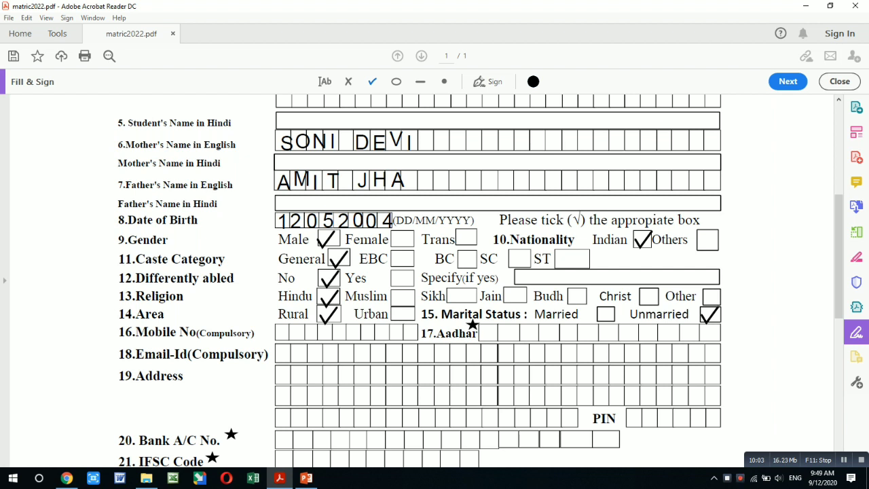
Add a text entry over the Mobile No (Compulsory) boxes containing the student's ten-digit mobile number.
left_click(284, 331)
left_click(279, 333)
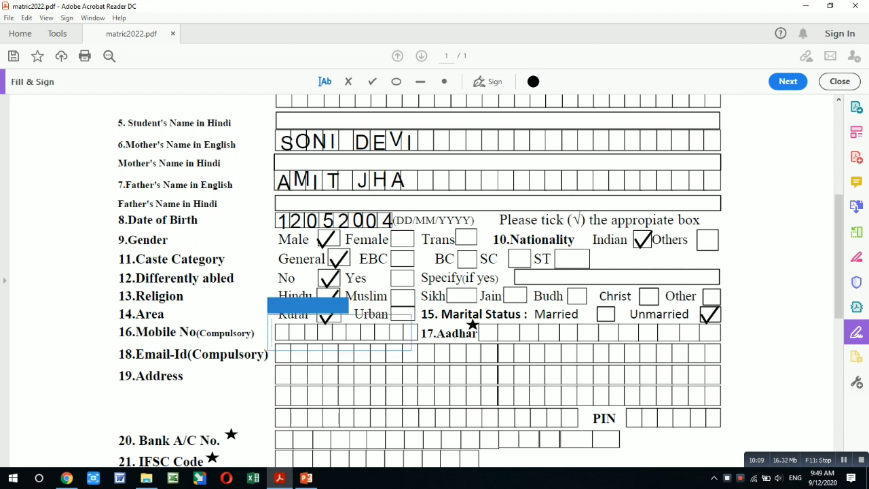
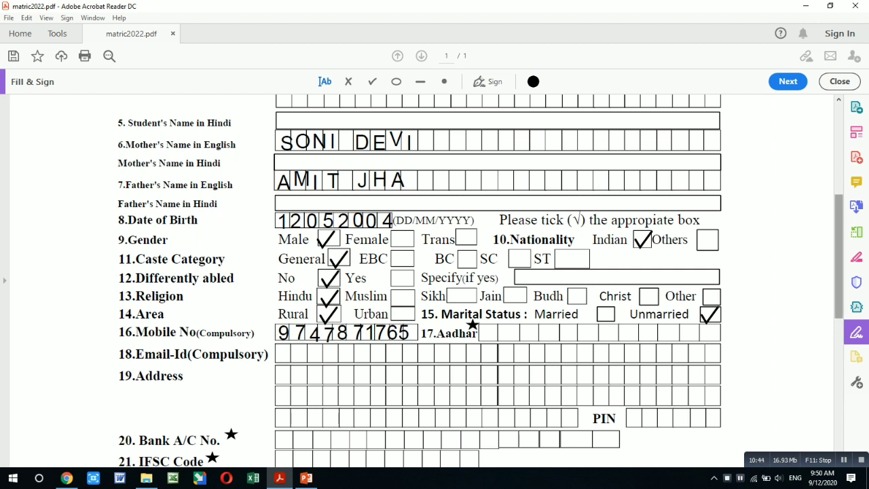
left_click_drag(838, 258, 839, 291)
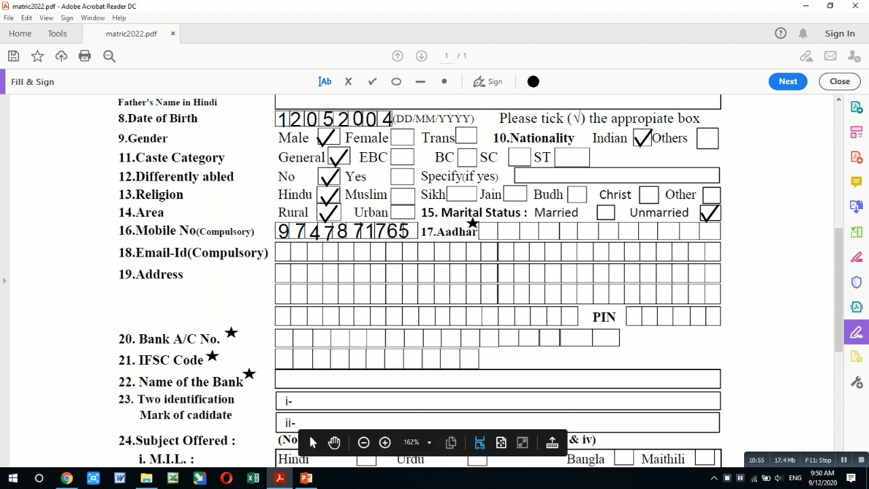
scroll(308, 432, "down", 10)
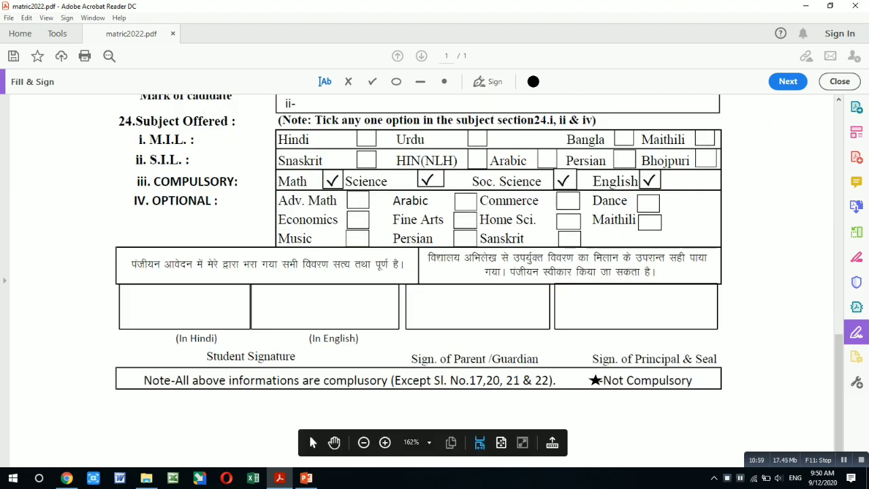
scroll(308, 433, "up", 5)
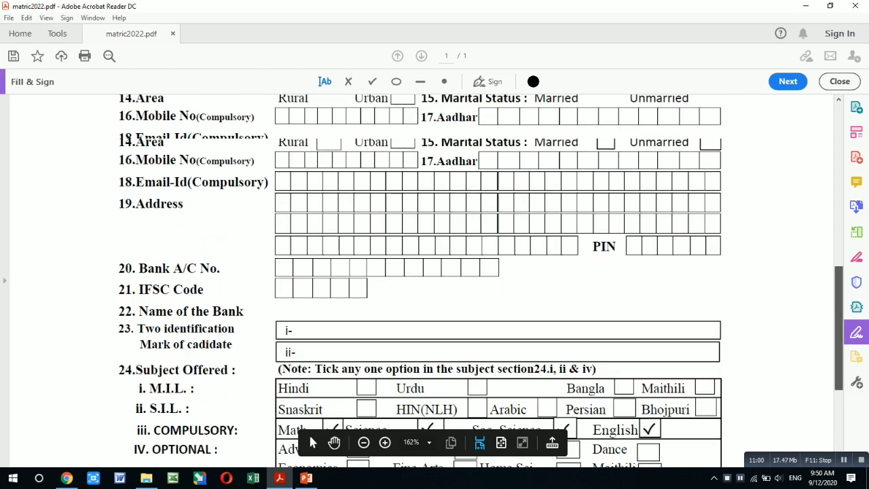
scroll(308, 432, "up", 2)
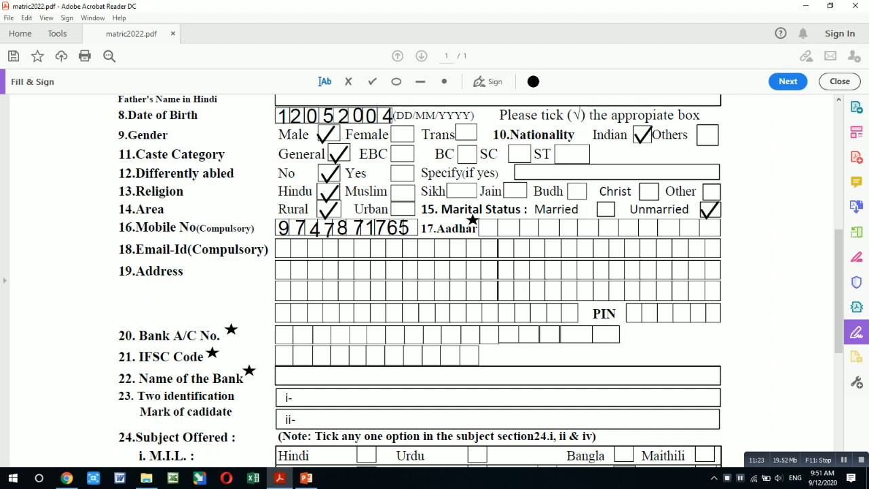
Enter the e-mail address's first two letters in the first two Email-Id cells, one per cell.
left_click(281, 252)
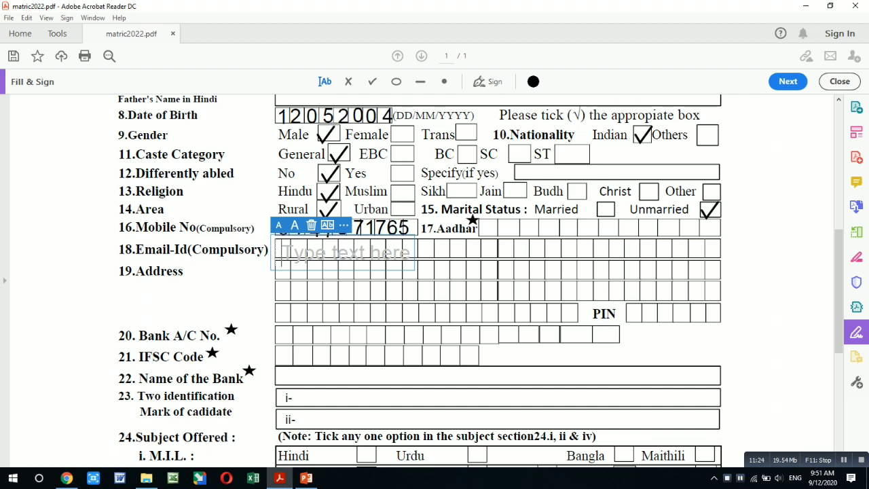
type("V")
left_click(303, 252)
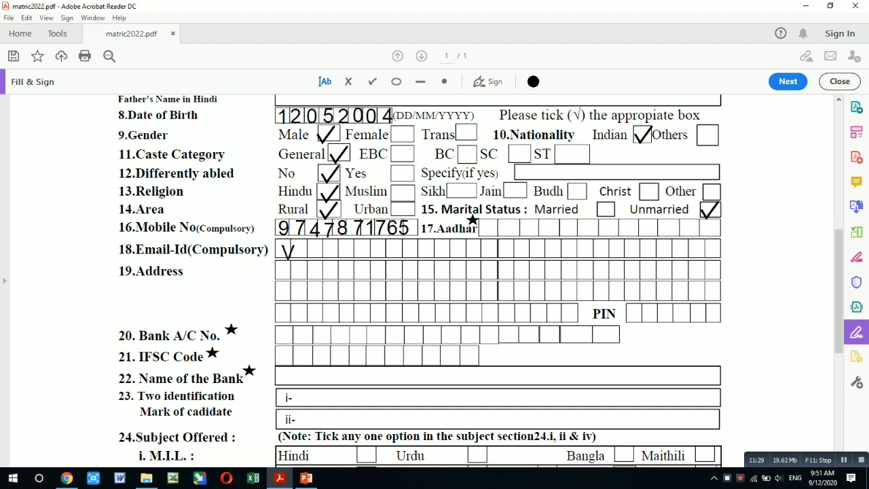
left_click(296, 251)
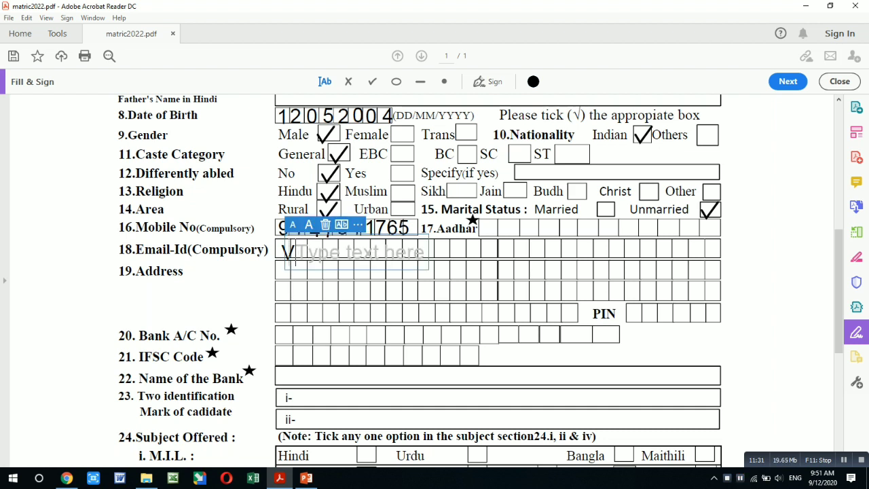
type("K")
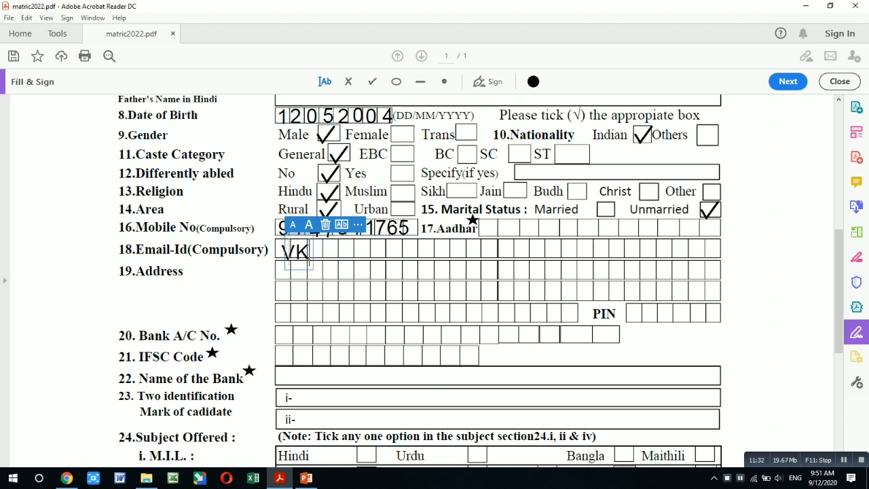
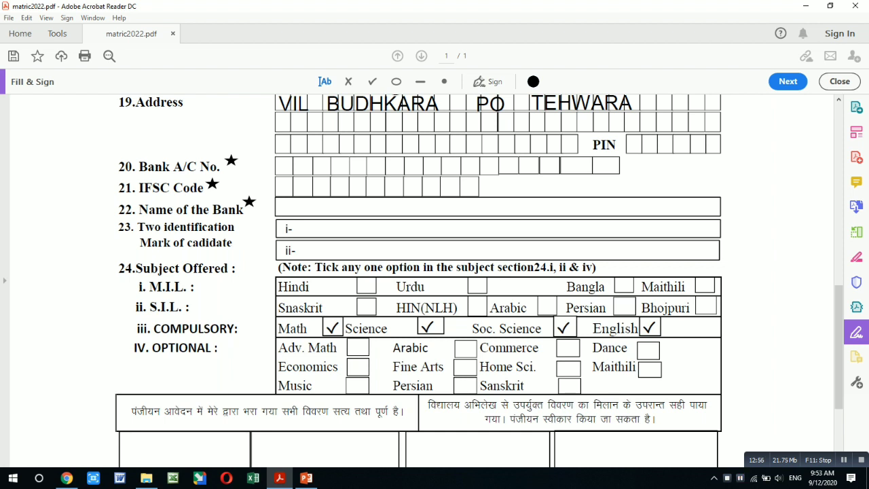
Enter 'A MOLE ON HEAD' as the first identification mark.
left_click(307, 230)
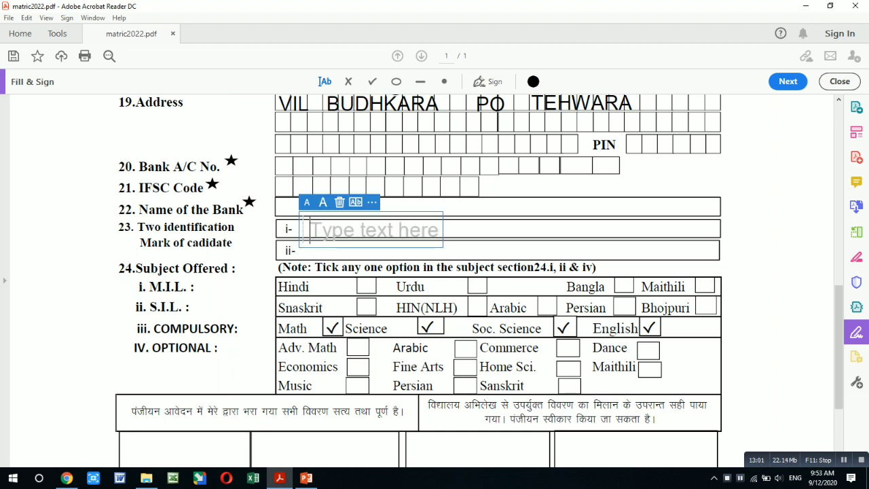
type("SA")
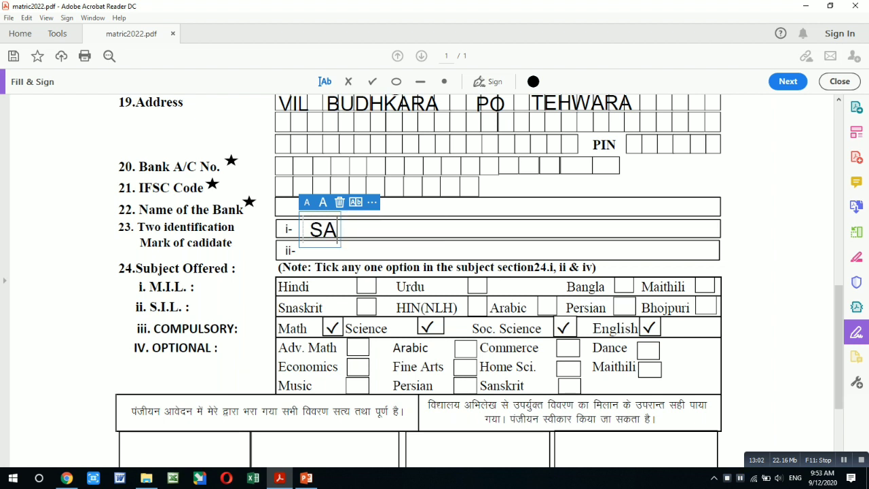
key("BackSpace")
key("BackSpace")
type("A MOLE ON HEAD")
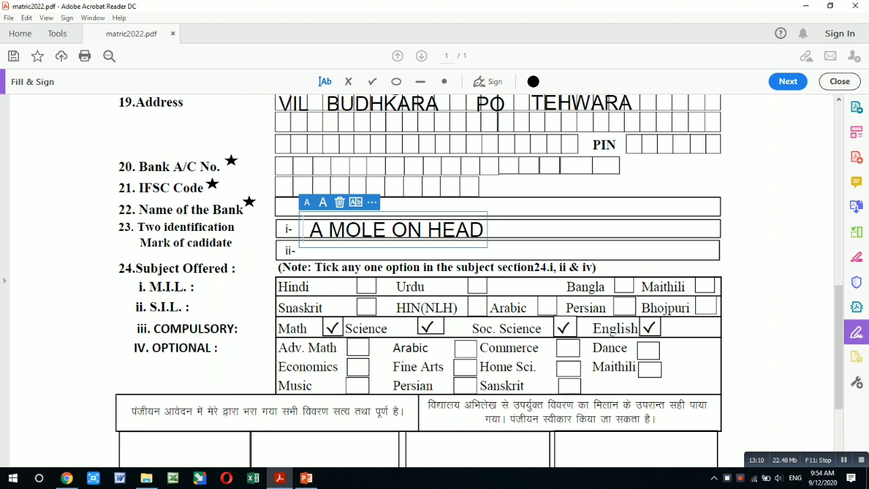
left_click(402, 252)
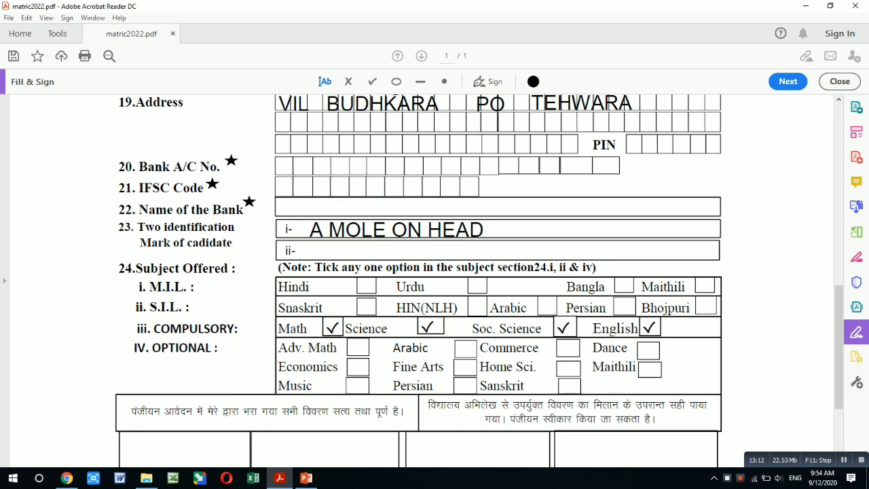
Enter 'CUT MARK ON RIGHT HAND' as the second identification mark.
left_click(402, 252)
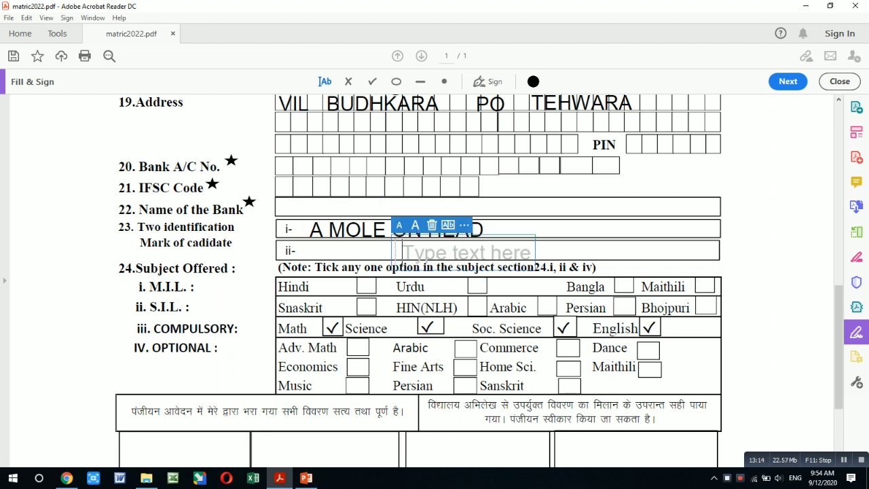
key("Escape")
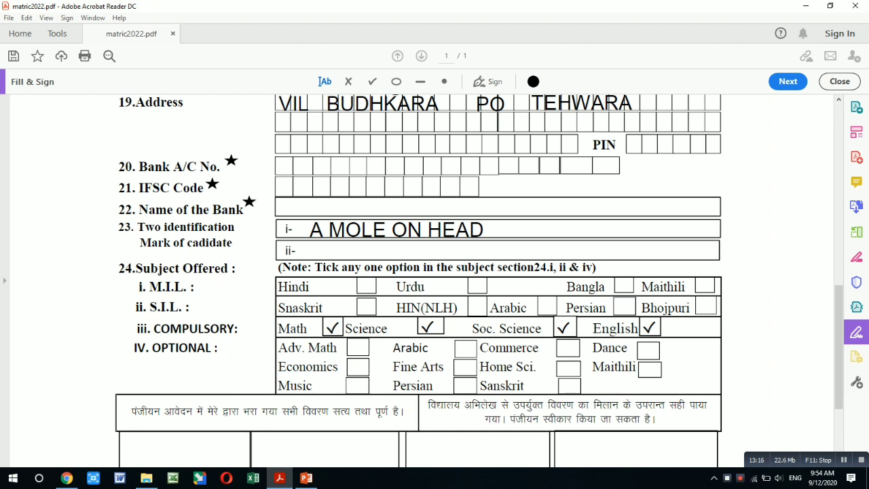
left_click(301, 251)
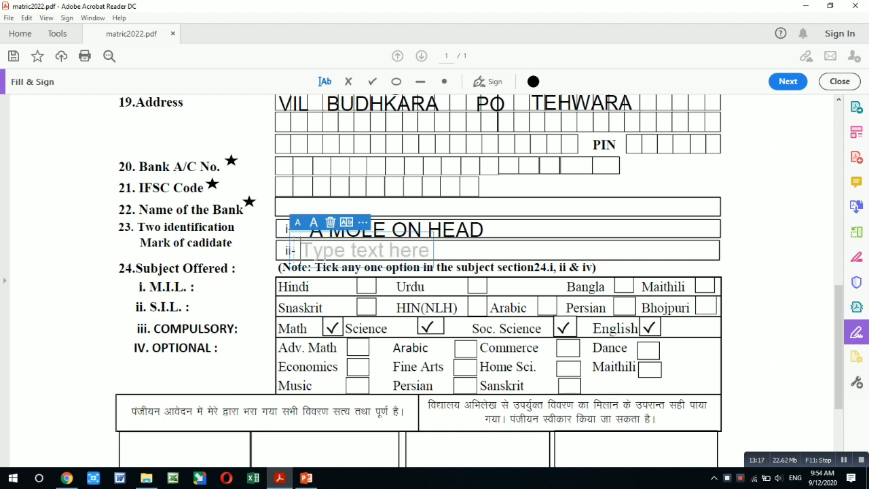
type("CUT MARK ON RIGHT")
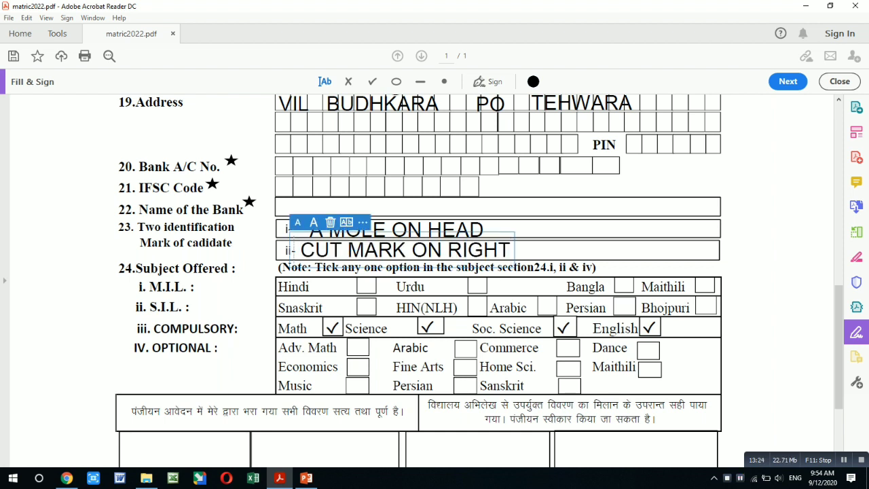
type(" HAND")
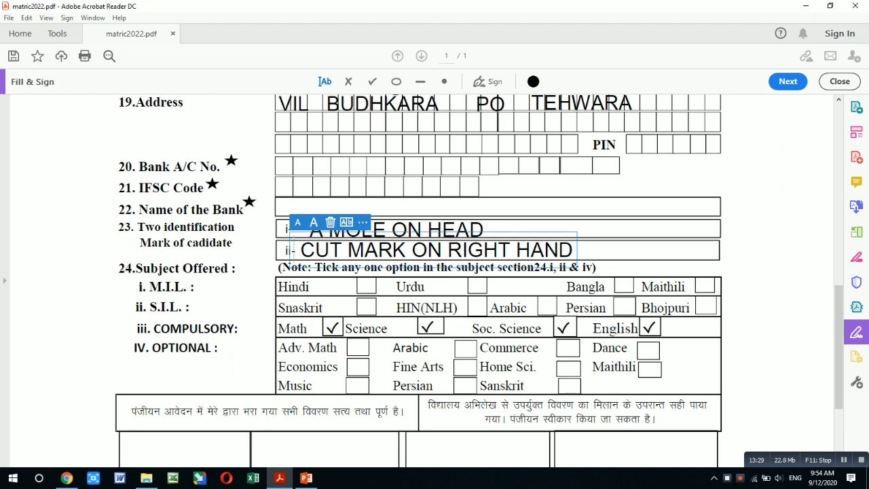
key("Escape")
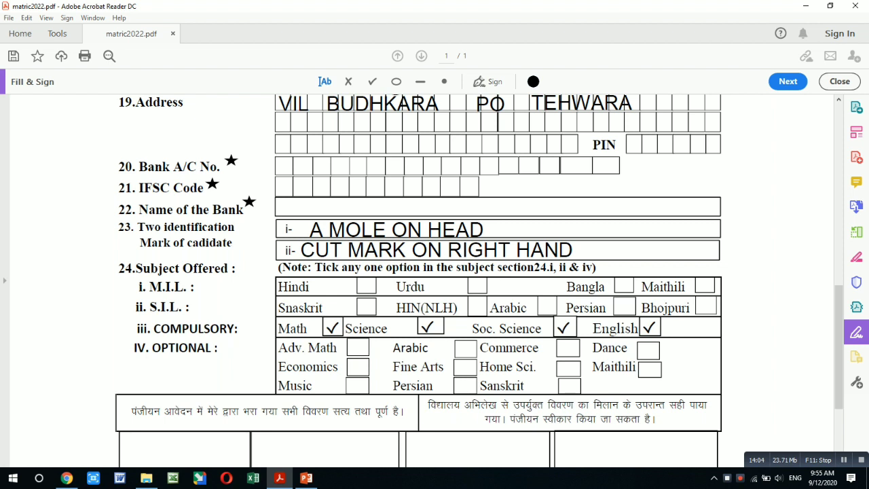
Place checkmarks in the Hindi box for M.I.L. and the Snaskrit box for S.I.L.
left_click(372, 82)
left_click(367, 288)
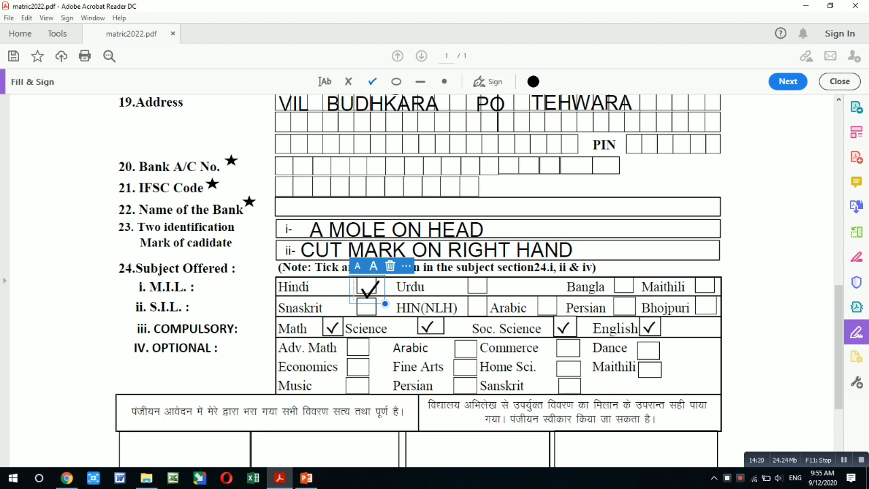
left_click(366, 308)
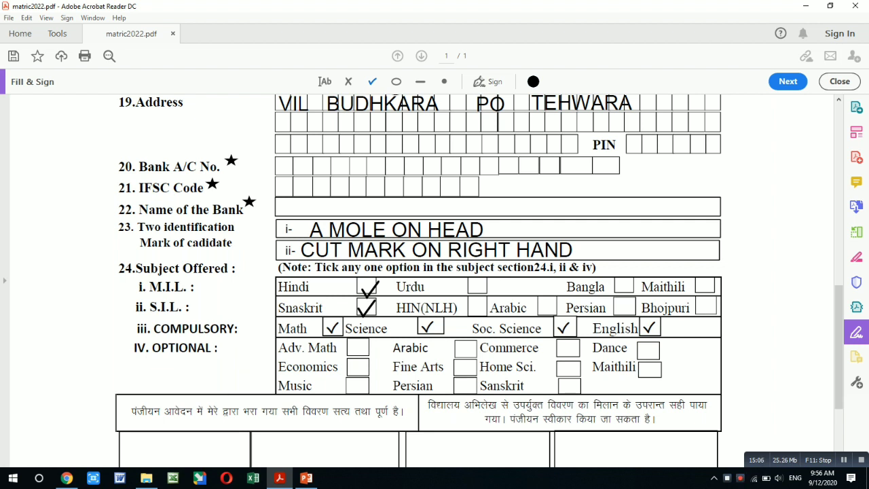
Scroll down to the signature boxes and compulsory-fields note at the form's bottom.
left_click_drag(839, 347, 839, 383)
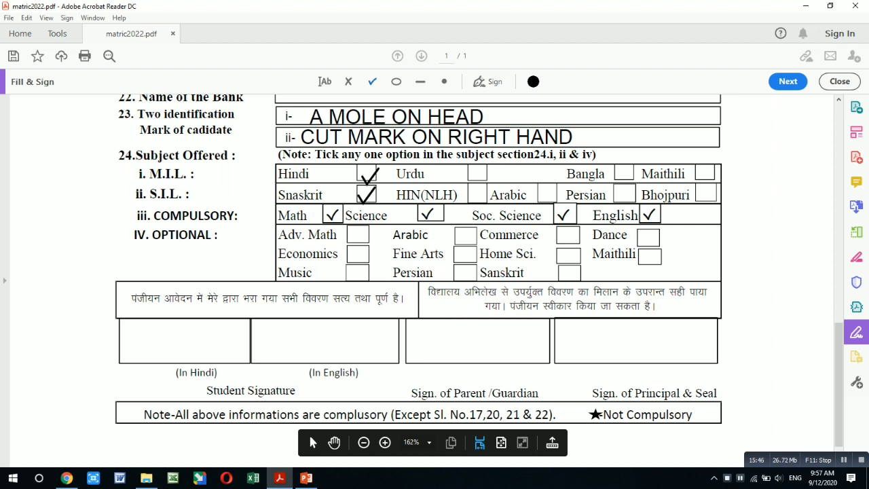
Scroll back up to the board title, category and school details at the top of the form.
scroll(417, 272, "down", 1)
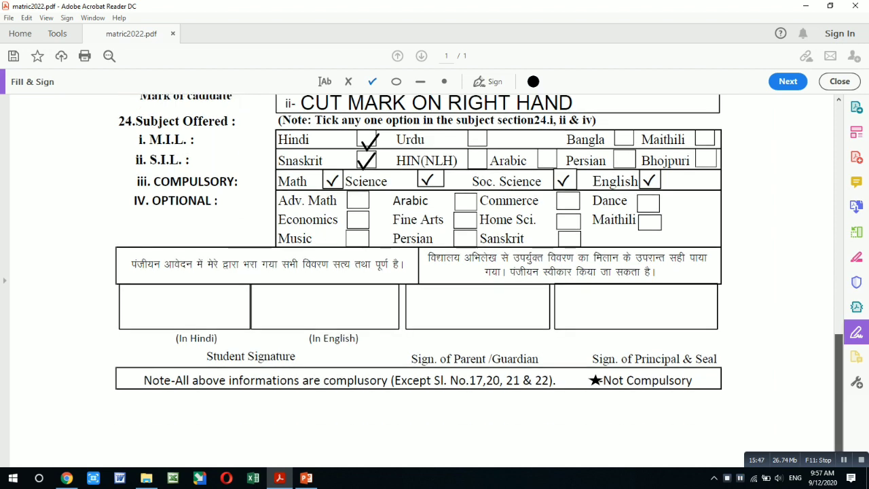
scroll(418, 271, "up", 2)
scroll(417, 272, "up", 6)
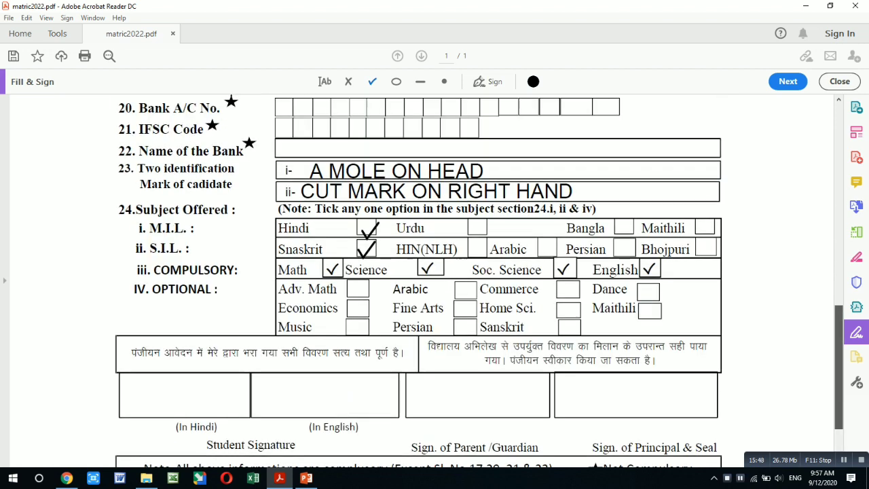
scroll(418, 271, "up", 5)
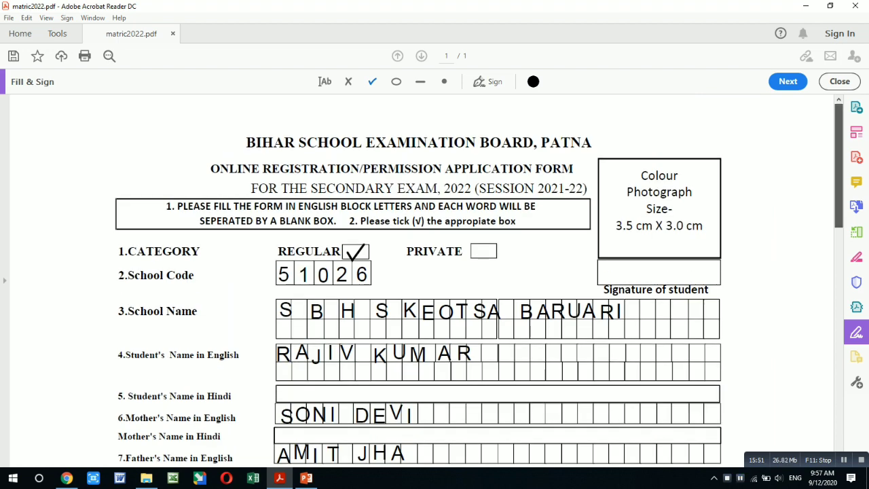
scroll(418, 271, "down", 2)
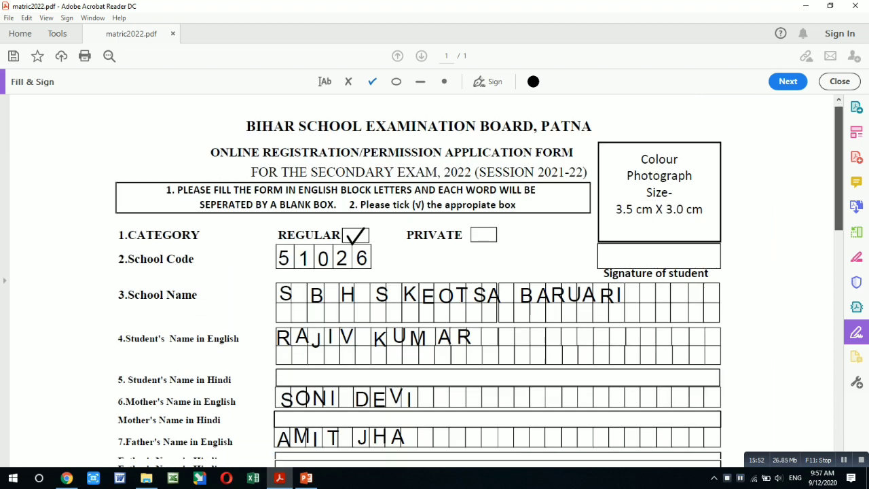